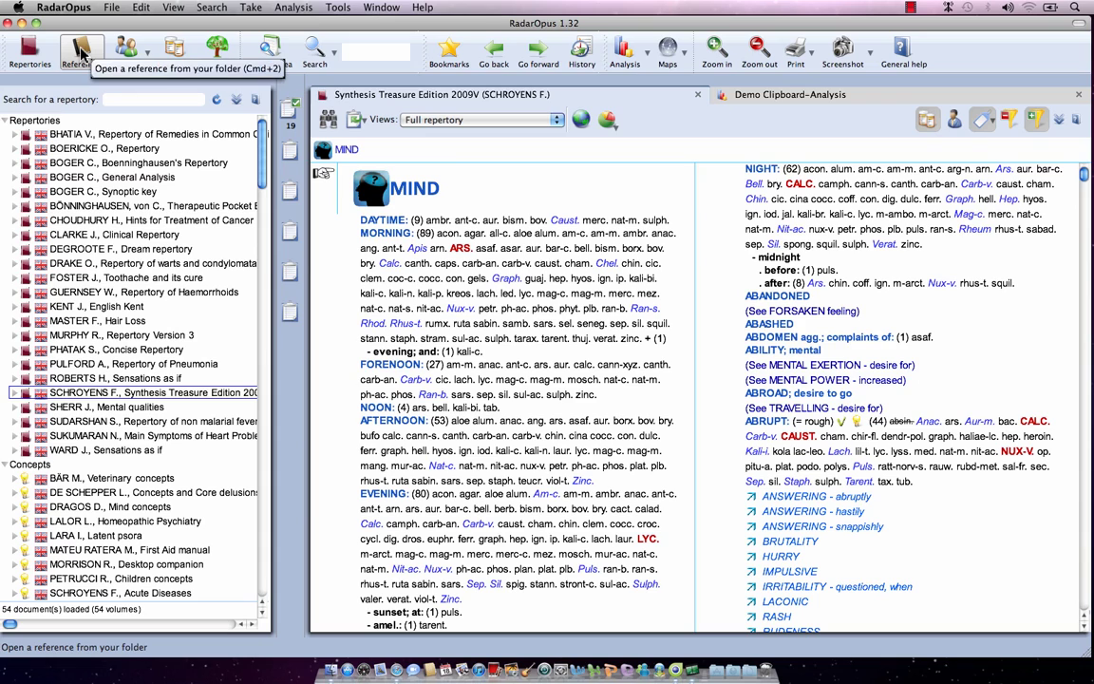
- Show the reference library, filter it for "her" and open Guiding Symptoms of our Materia Medica
left_click(82, 54)
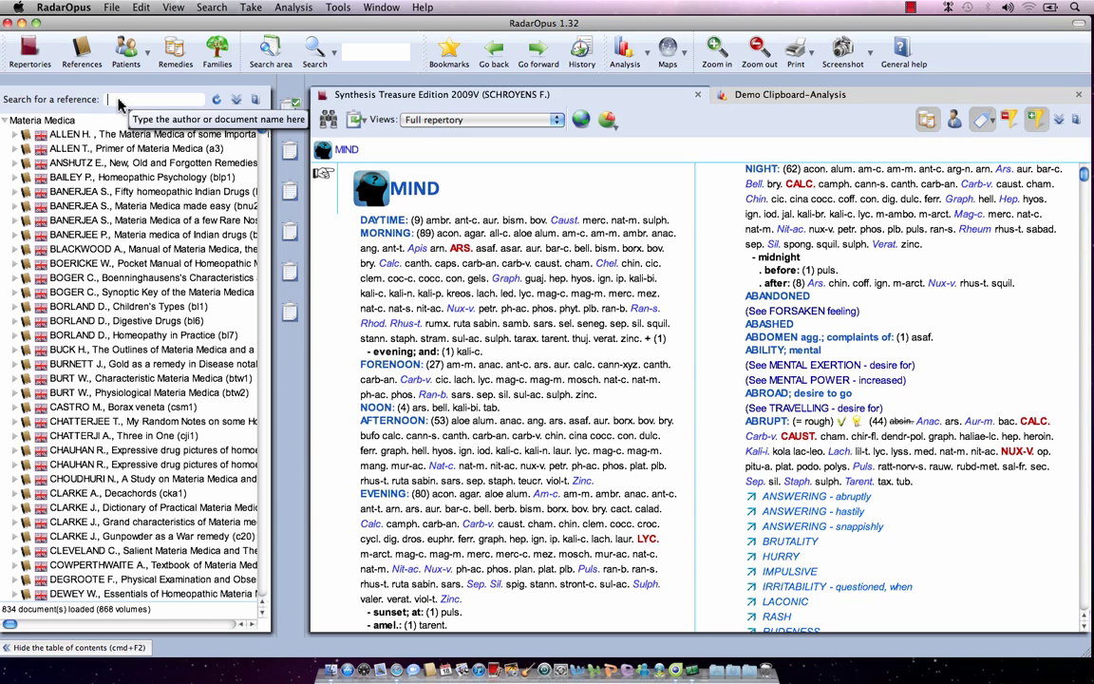
type("he")
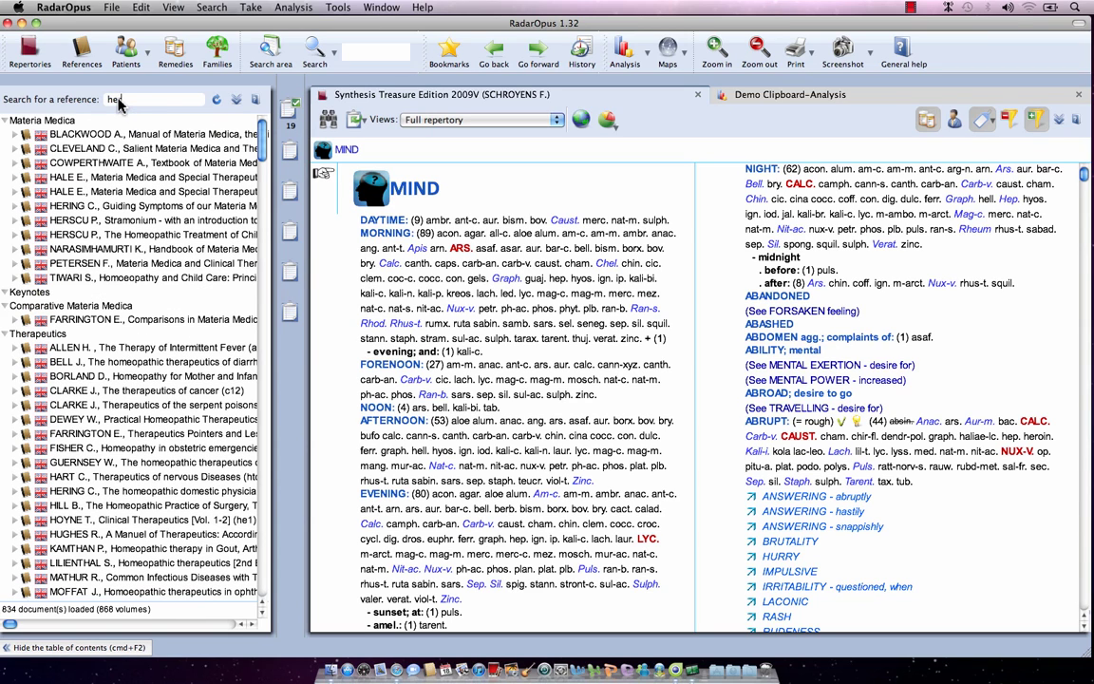
type("r")
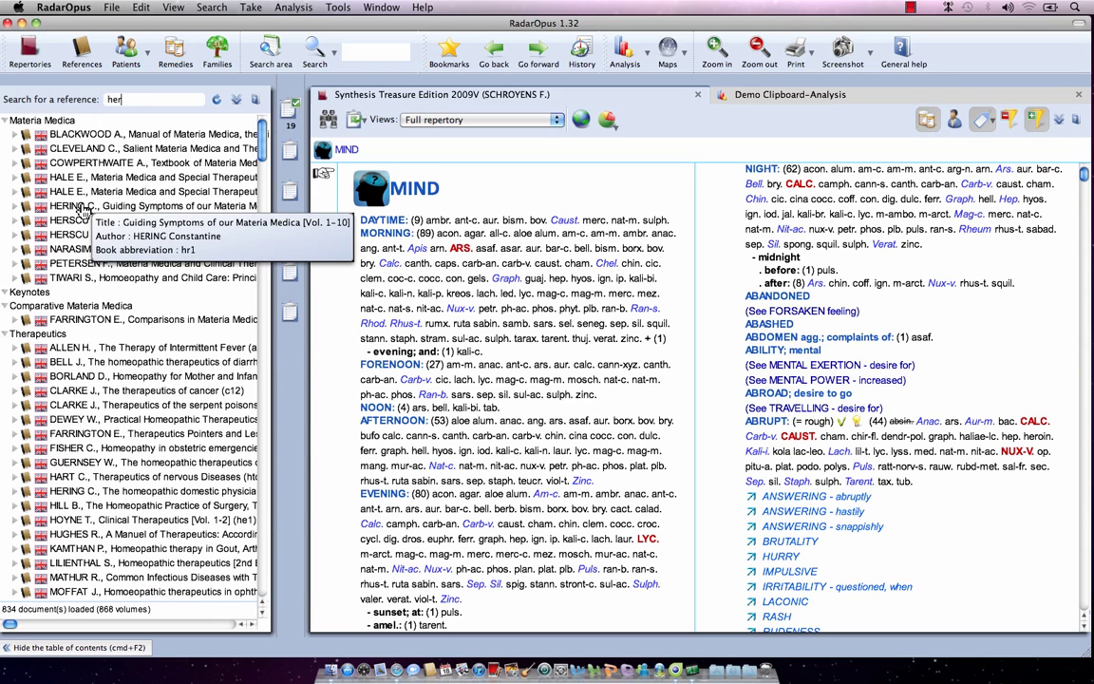
double_click(82, 208)
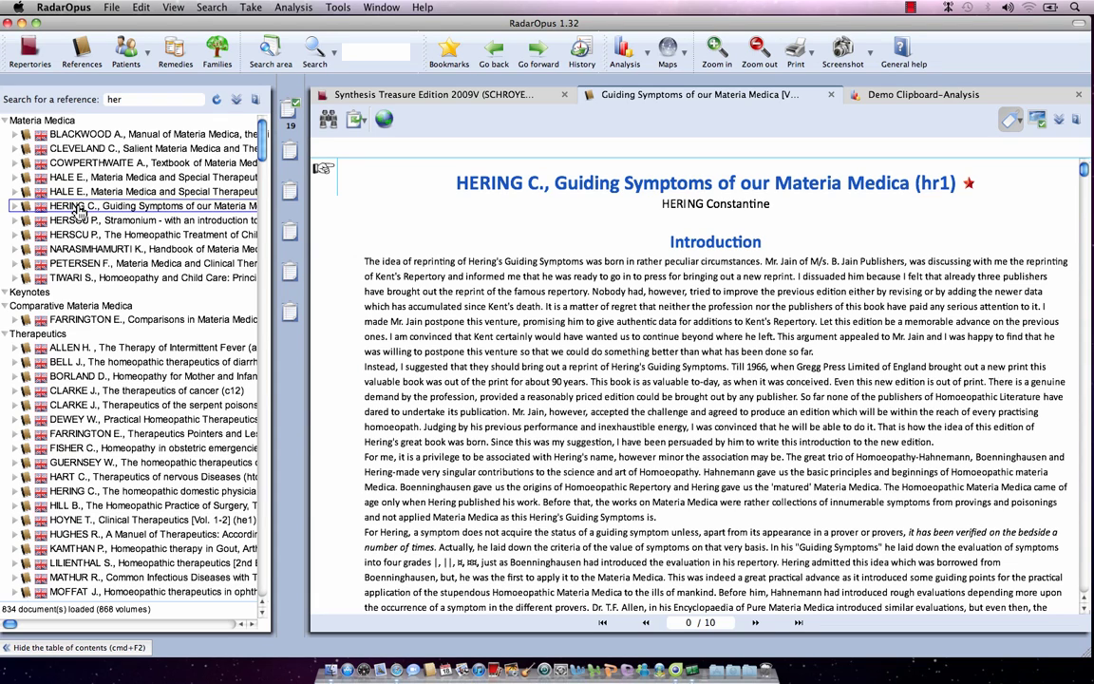
- Expand the book's Materia medica contents, display the Aletris farinosa chapter, and return to the start of the book
left_click(14, 209)
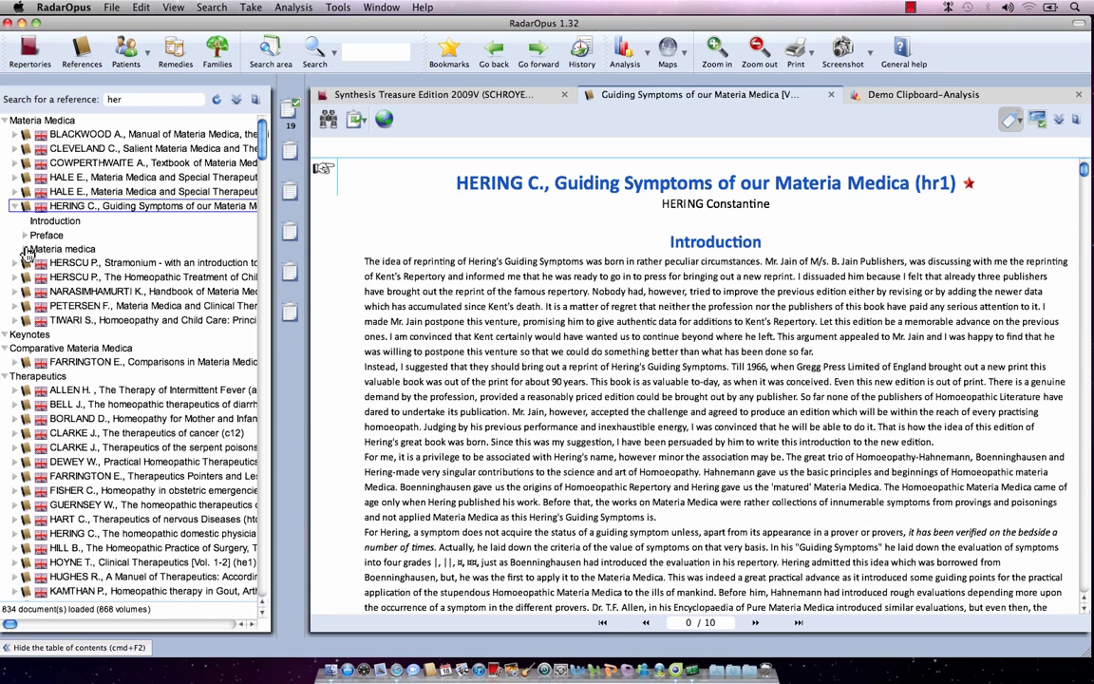
left_click(25, 249)
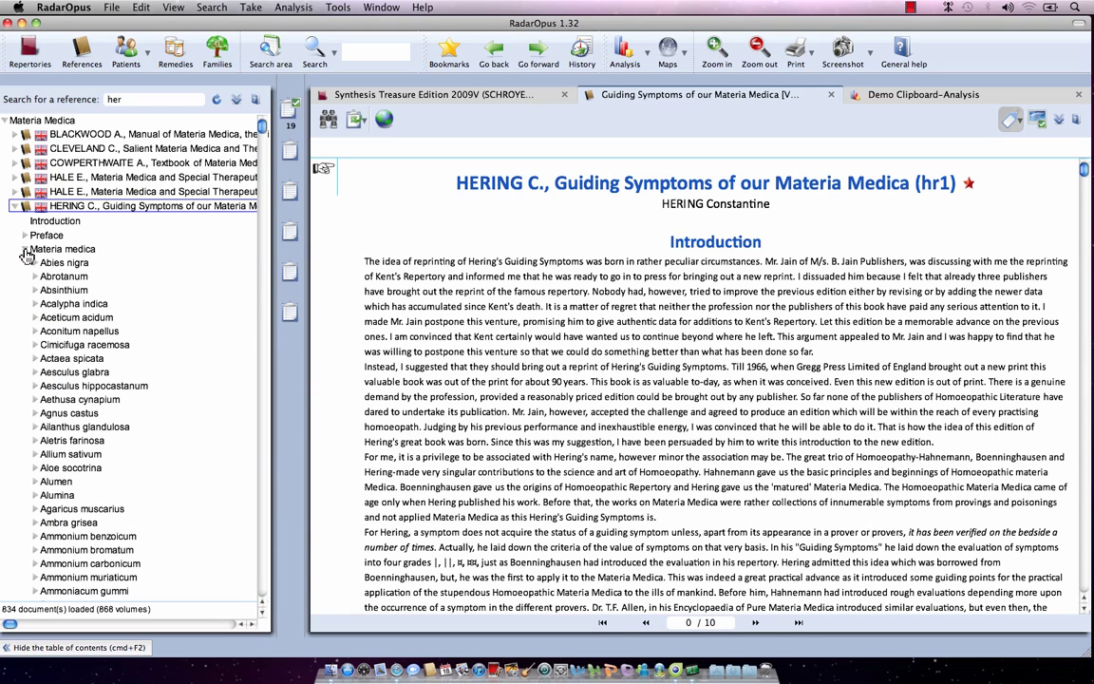
left_click(72, 441)
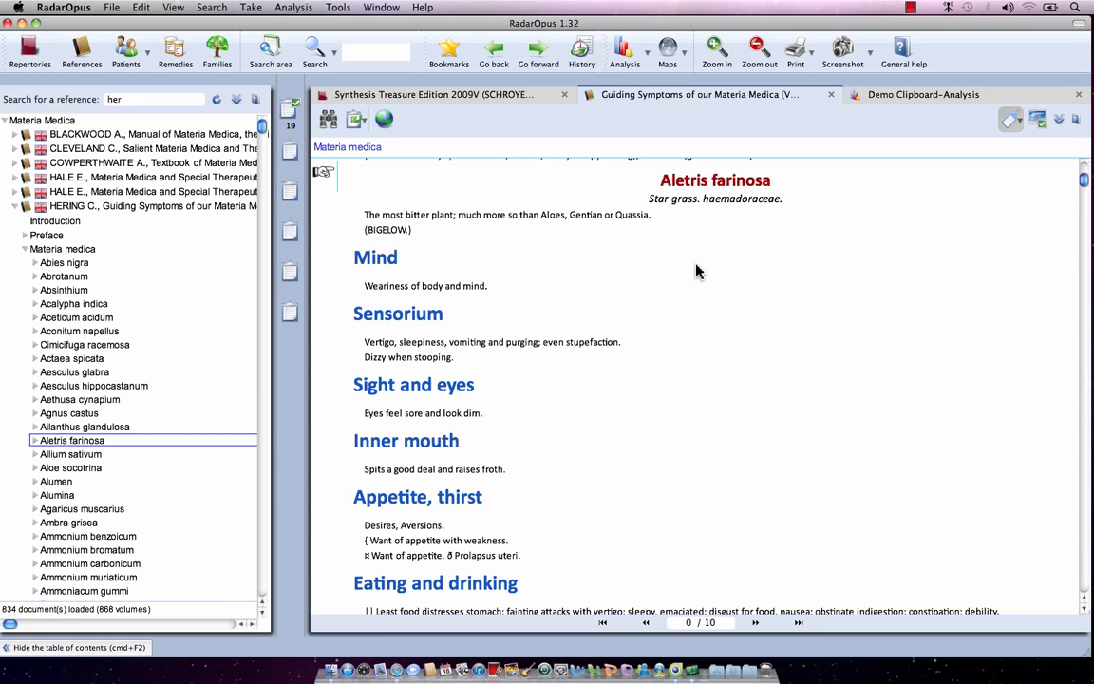
left_click(187, 209)
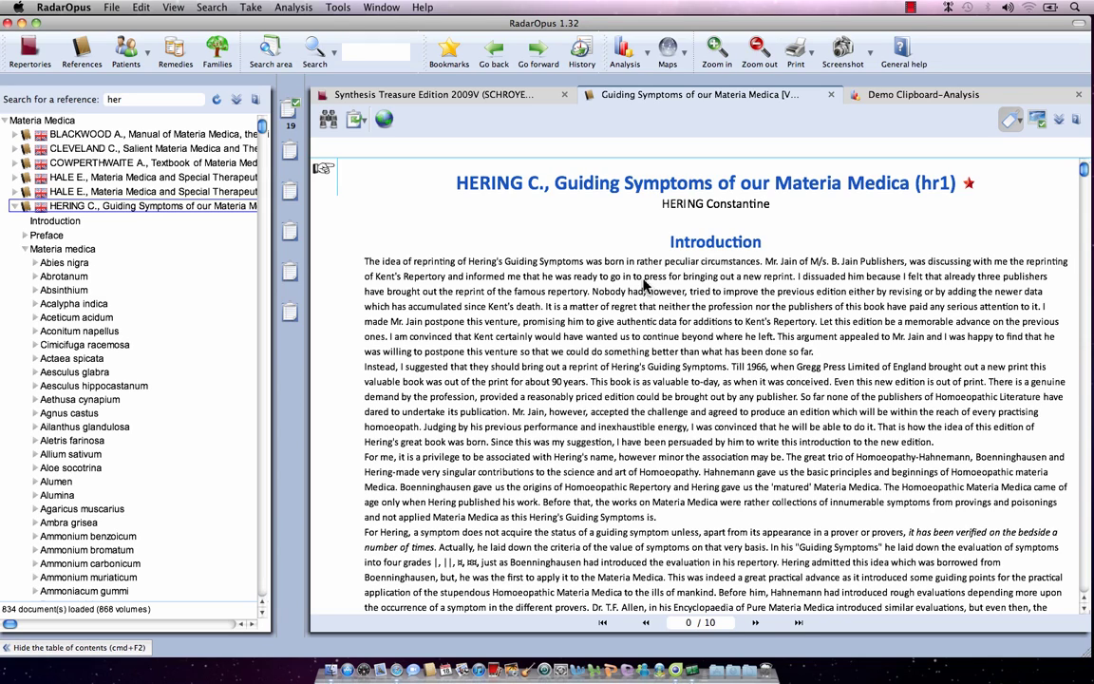
- Use the navigation window to go to Cedron under Materia medica, and read on to its Mind section
left_click(329, 121)
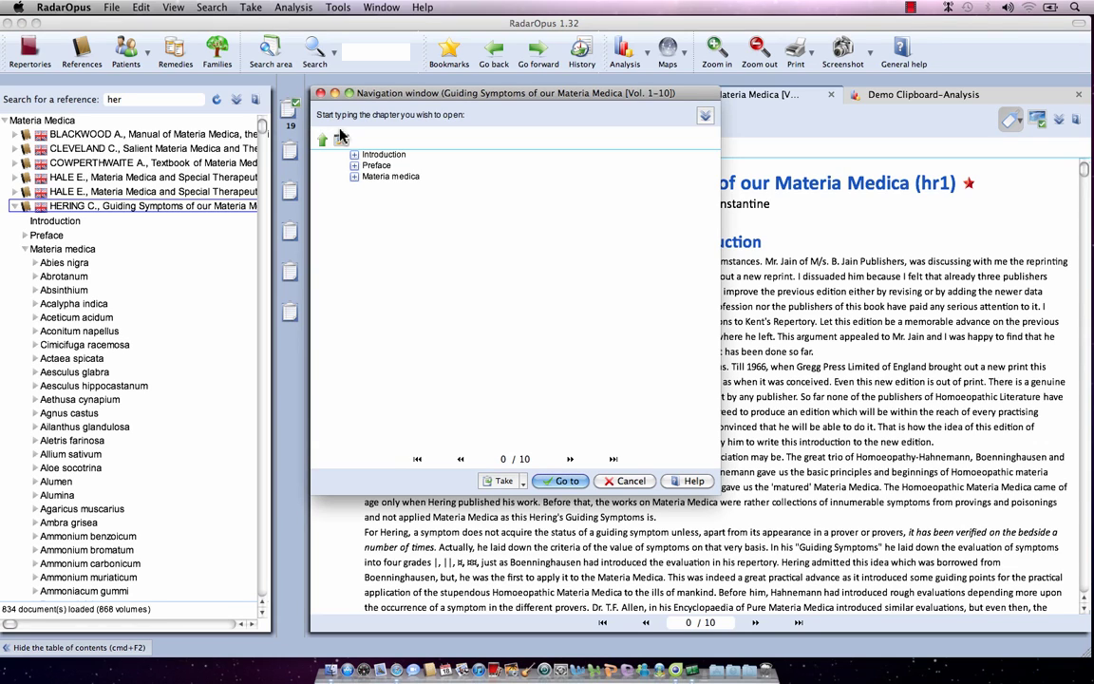
left_click(356, 179)
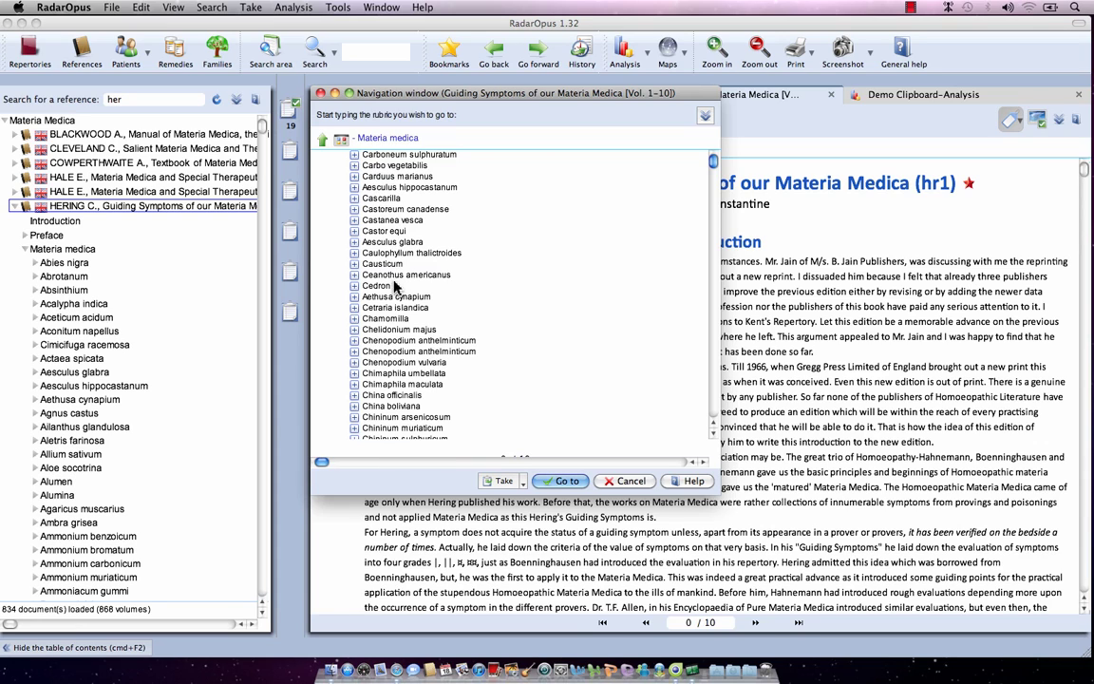
double_click(394, 289)
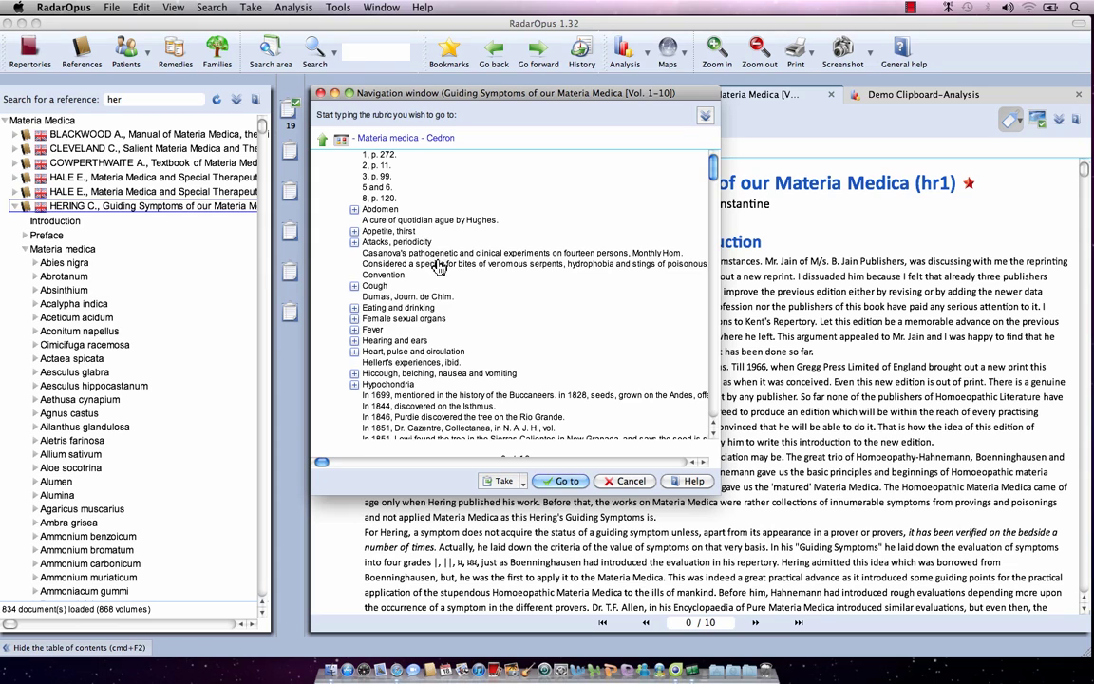
left_click(566, 481)
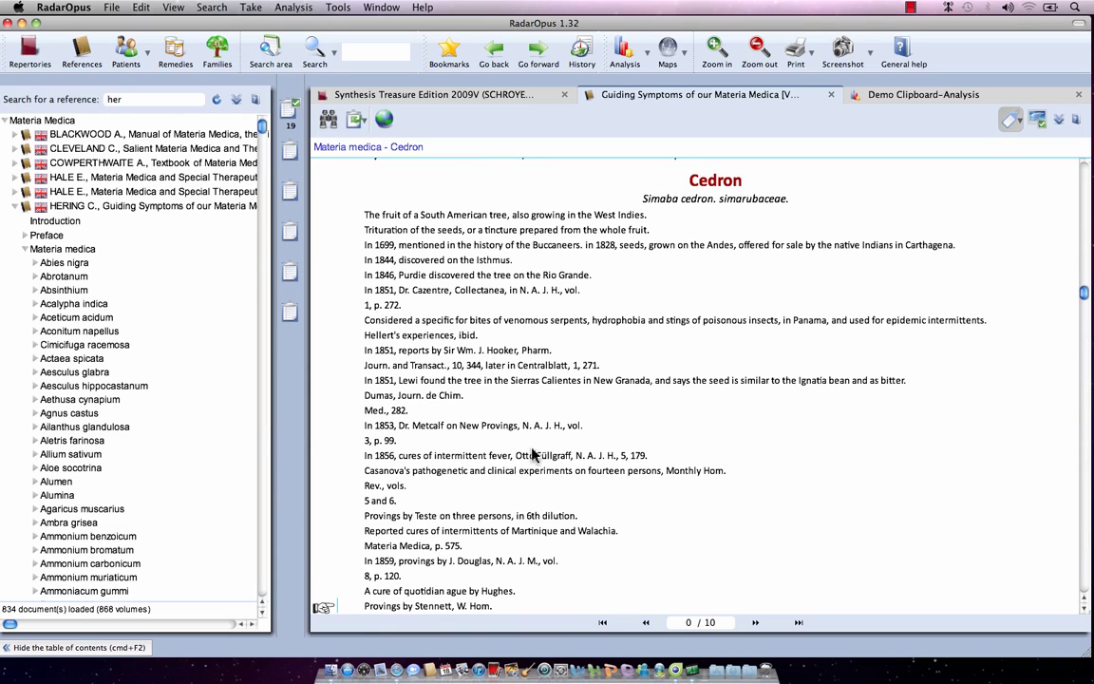
scroll(532, 456, "down", 10)
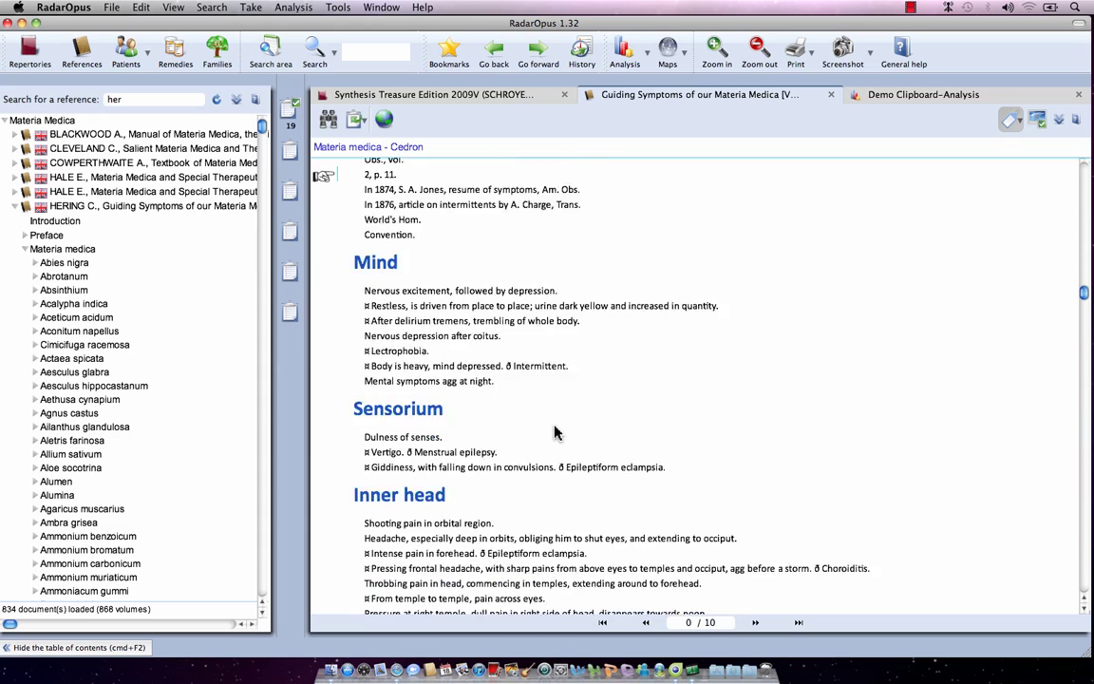
scroll(561, 435, "down", 3)
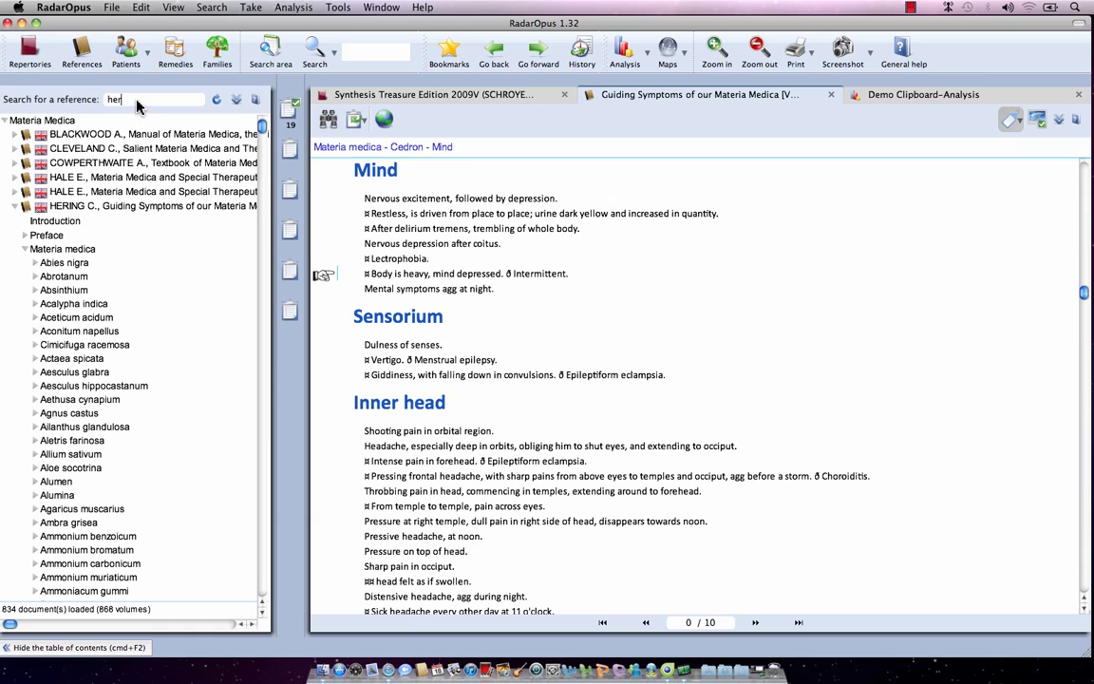
- Filter the reference library for "allen" instead and open Encyclopedia of Pure Materia Medica
key("BackSpace")
key("BackSpace")
key("BackSpace")
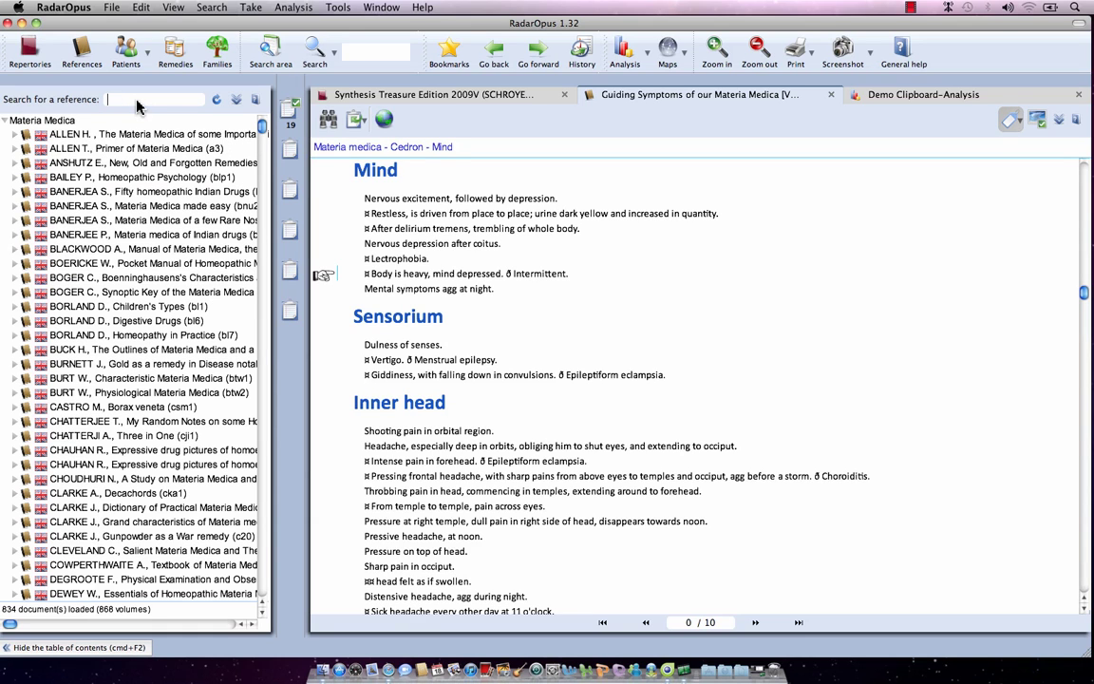
type("allen")
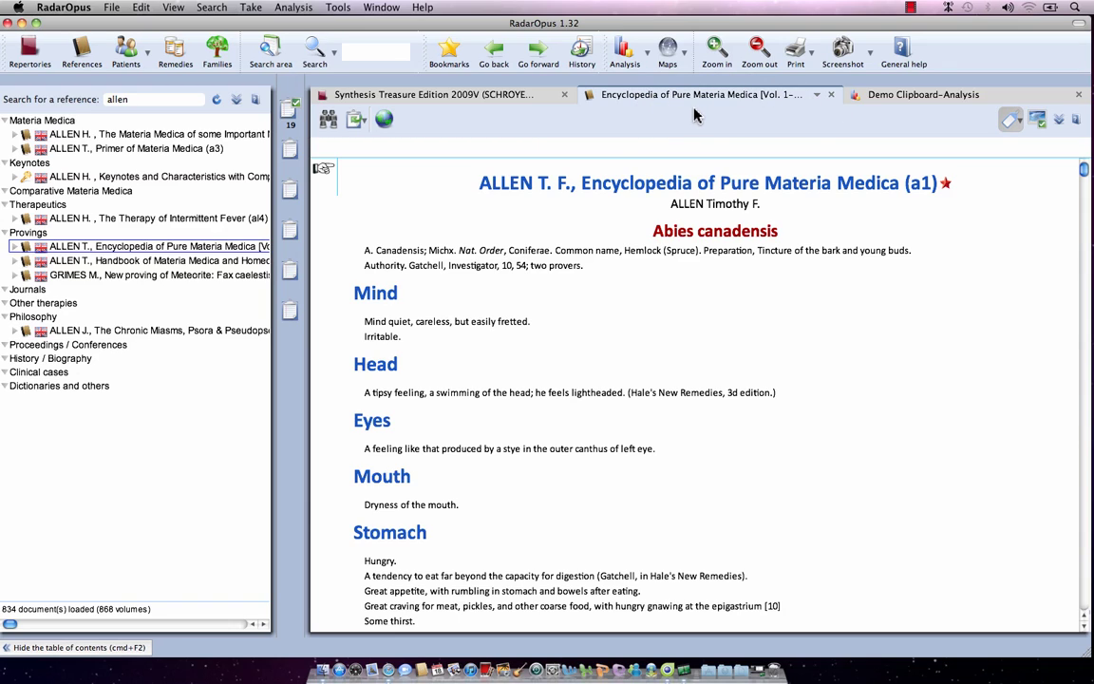
- Check which reference books are open, and display the Aconitum ferox chapter of the Encyclopedia from its contents tree
left_click(817, 95)
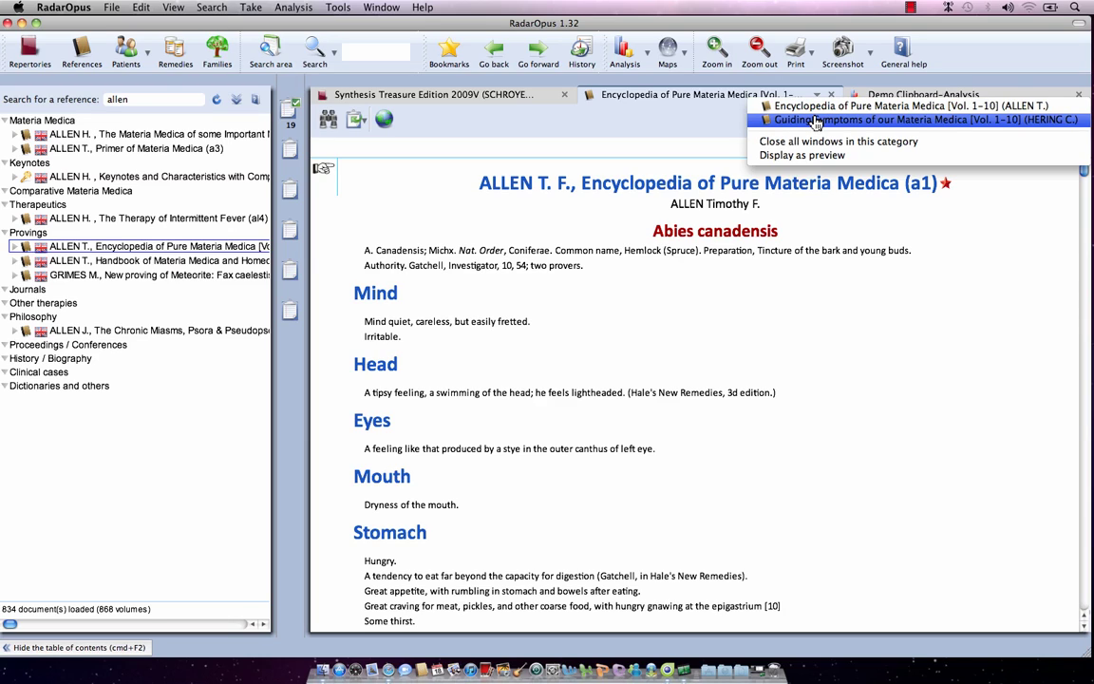
left_click(623, 113)
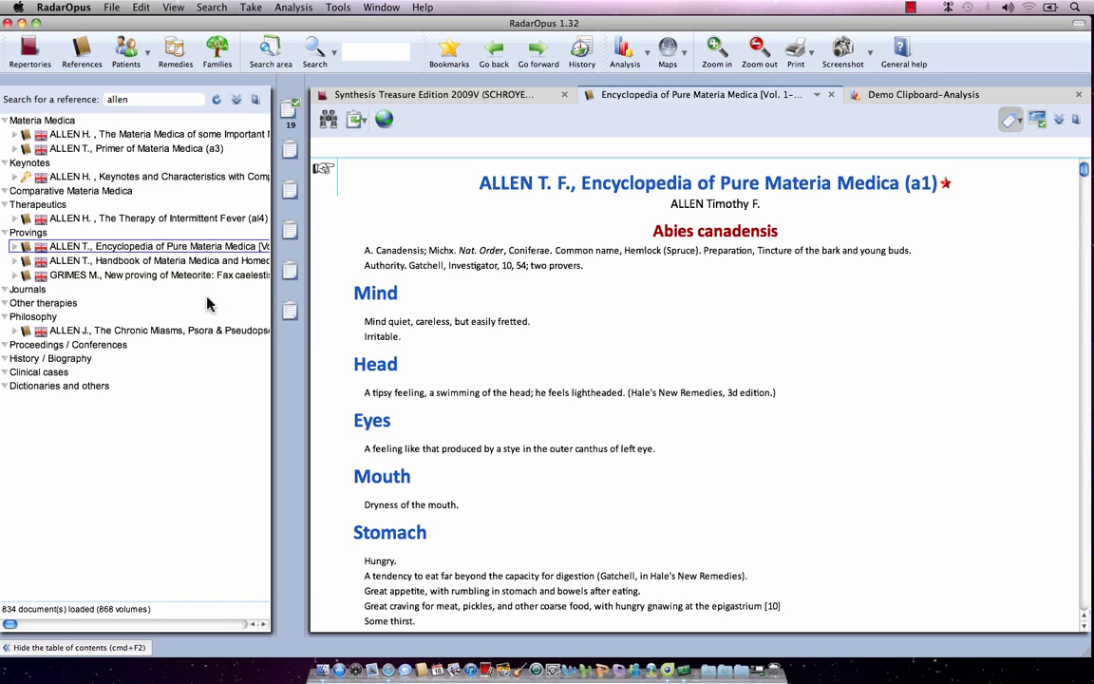
left_click(15, 247)
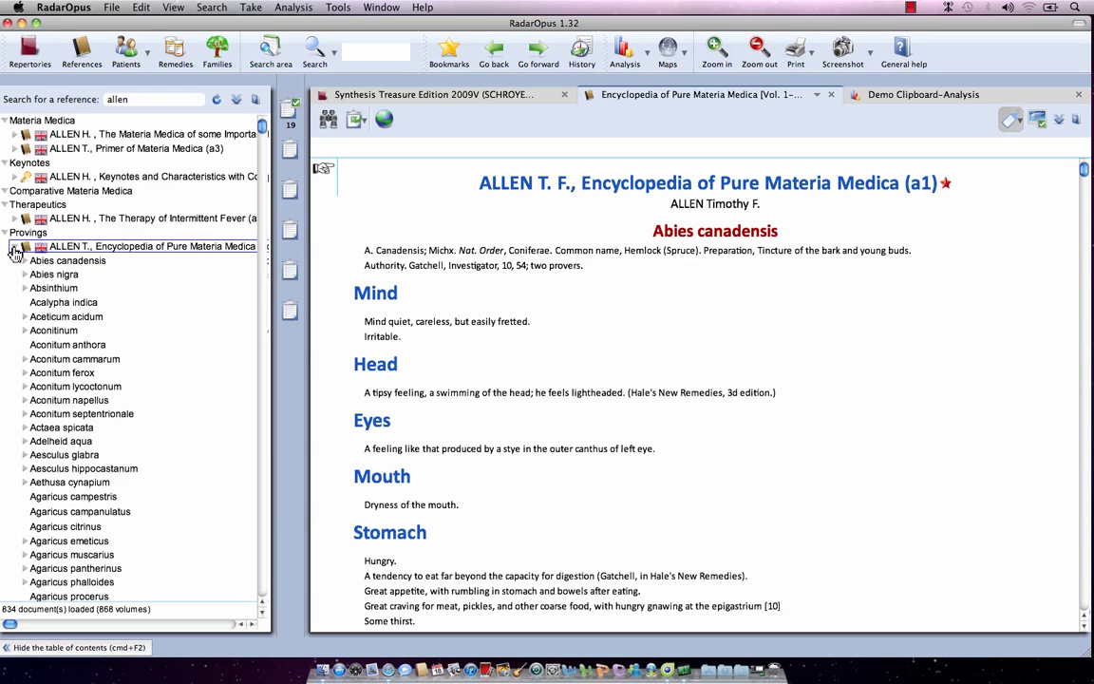
left_click(76, 376)
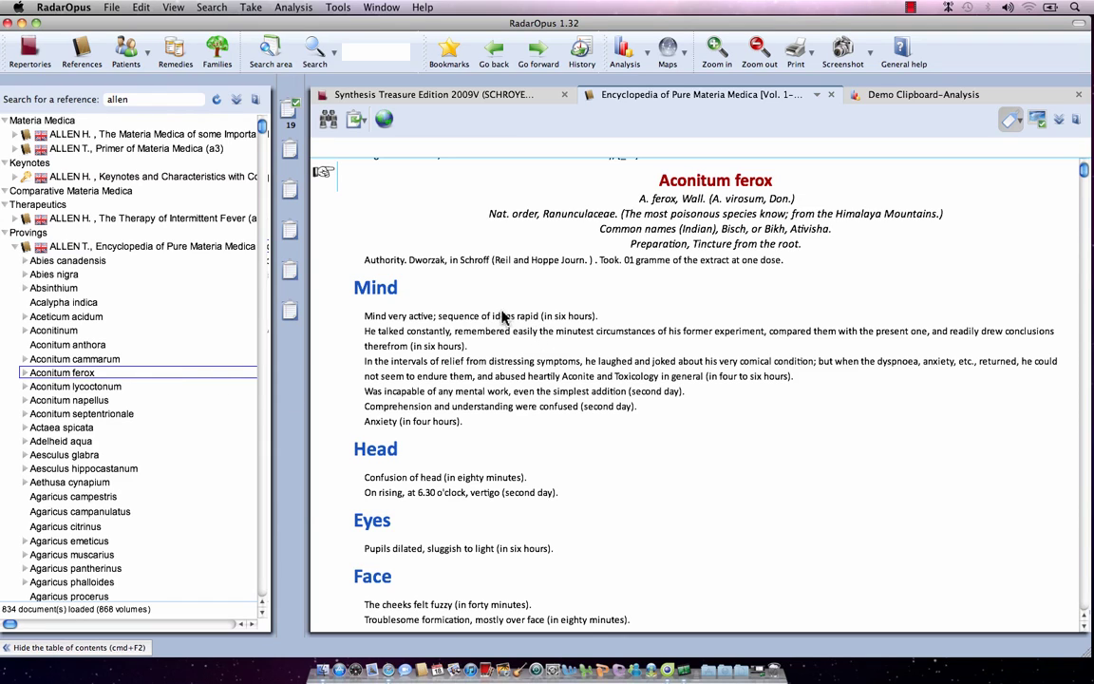
- Find Cascarilla in the Encyclopedia's navigation window and go to its chapter
left_click(332, 128)
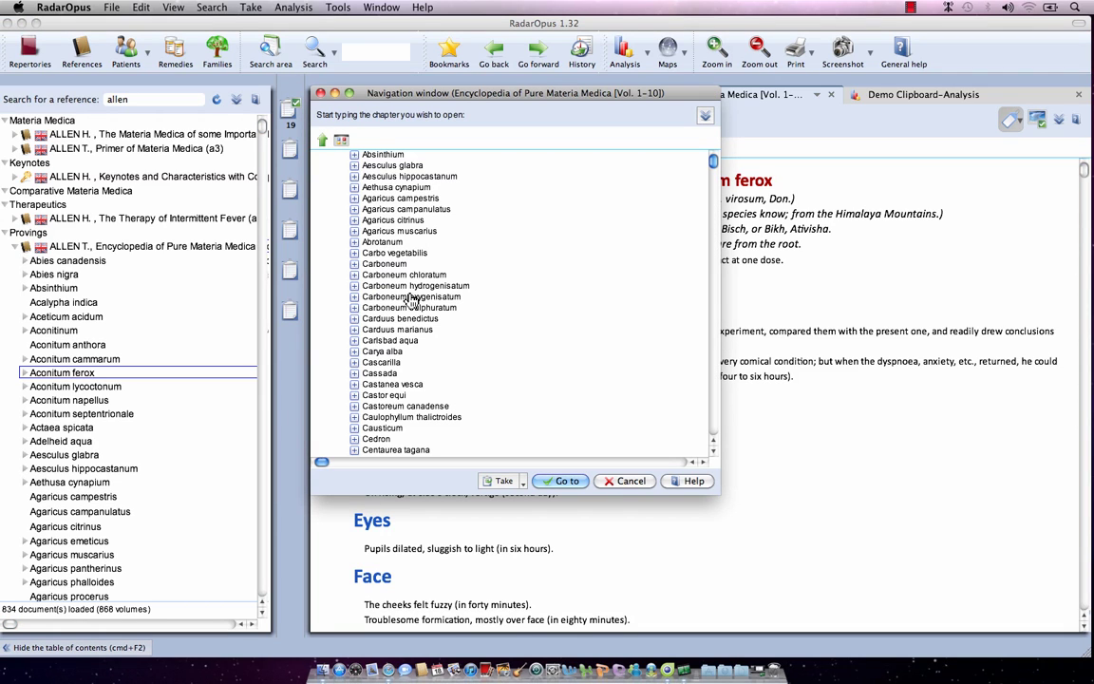
double_click(394, 364)
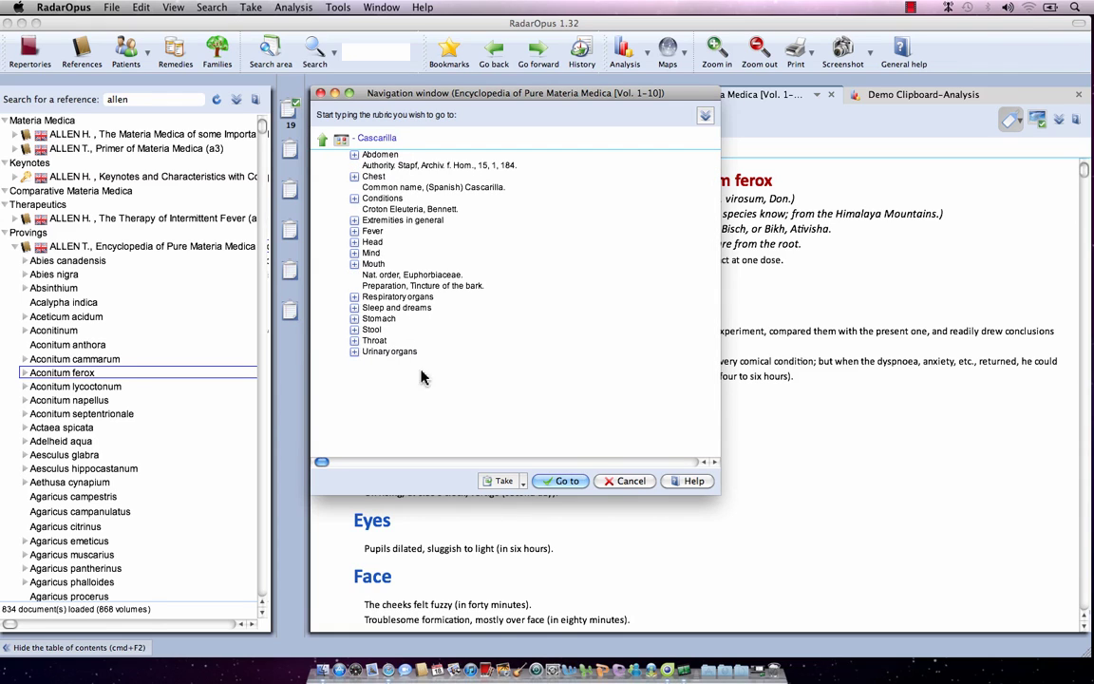
left_click(567, 482)
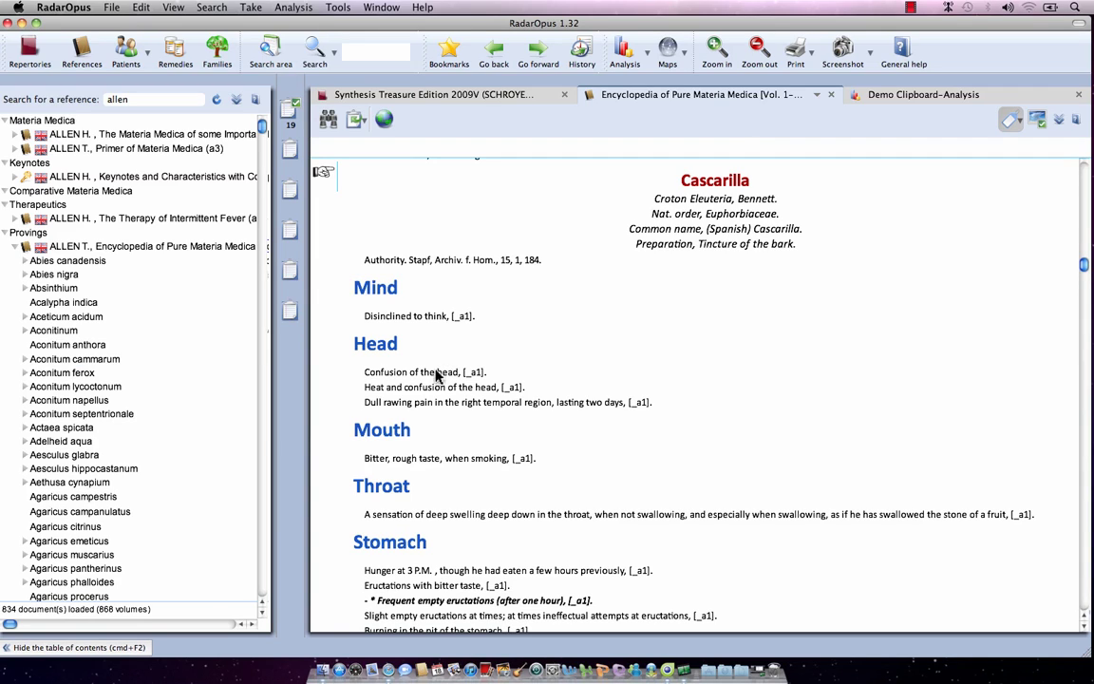
- Add the Cascarilla Mouth symptom "Bitter, rough taste, when smoking" to the first clipboard and the Throat symptom to the sixth
left_click(398, 460)
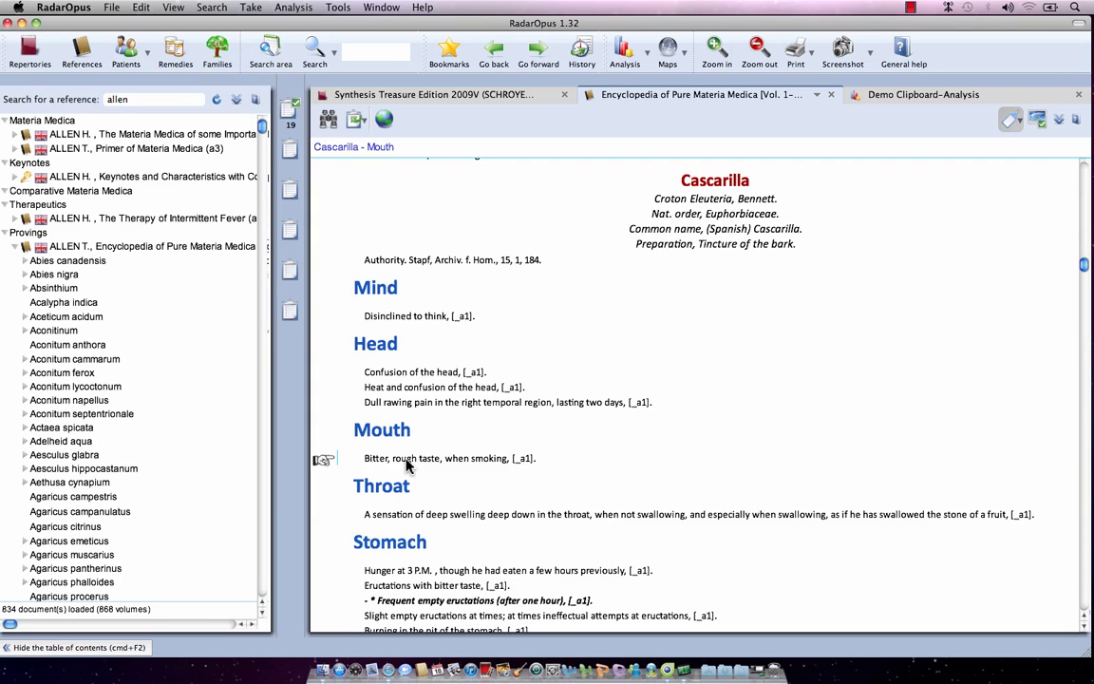
left_click_drag(406, 464, 294, 117)
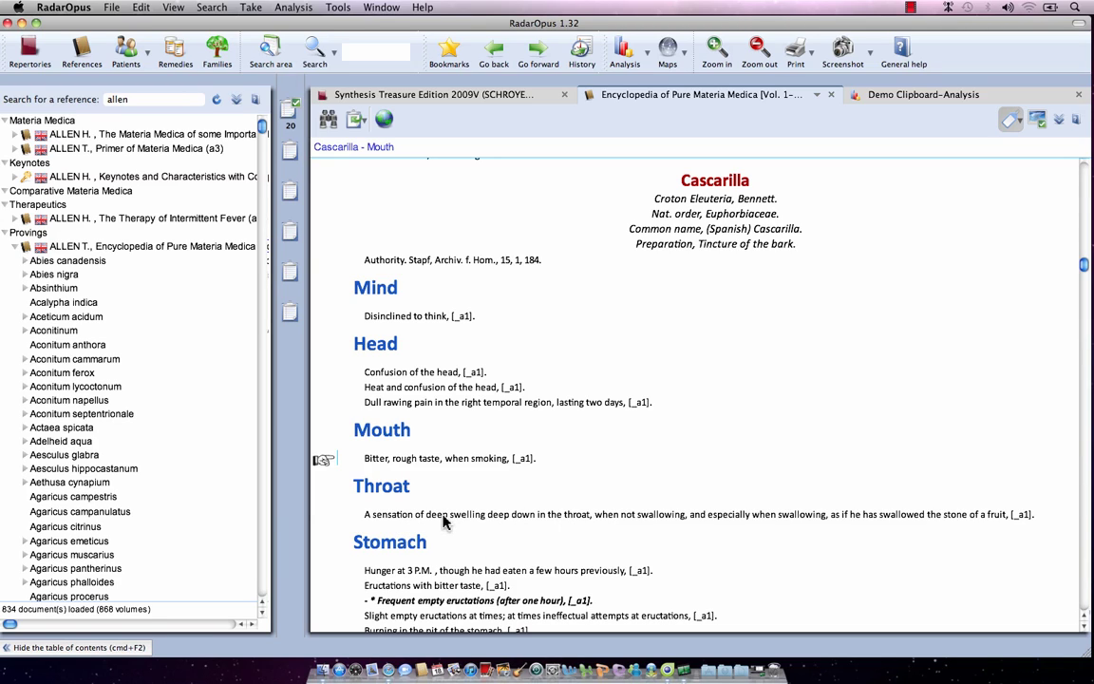
left_click_drag(444, 520, 292, 315)
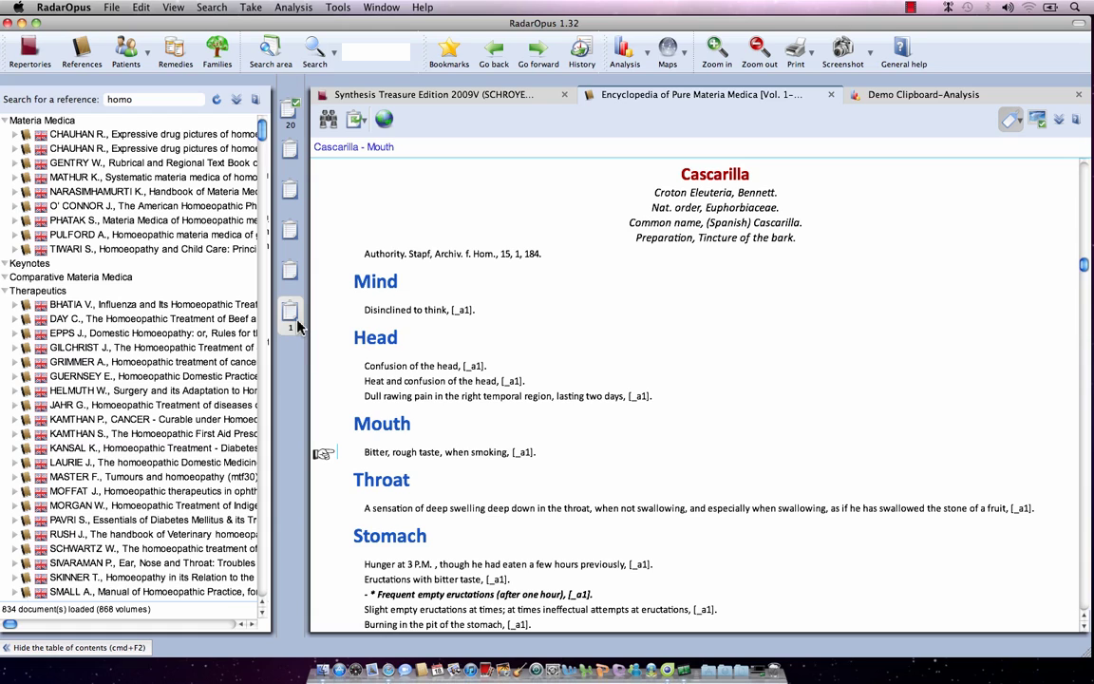
- Add the Mind rubric MORNING from the Synthesis repertory to the first clipboard, and return to the Encyclopedia
left_click(421, 101)
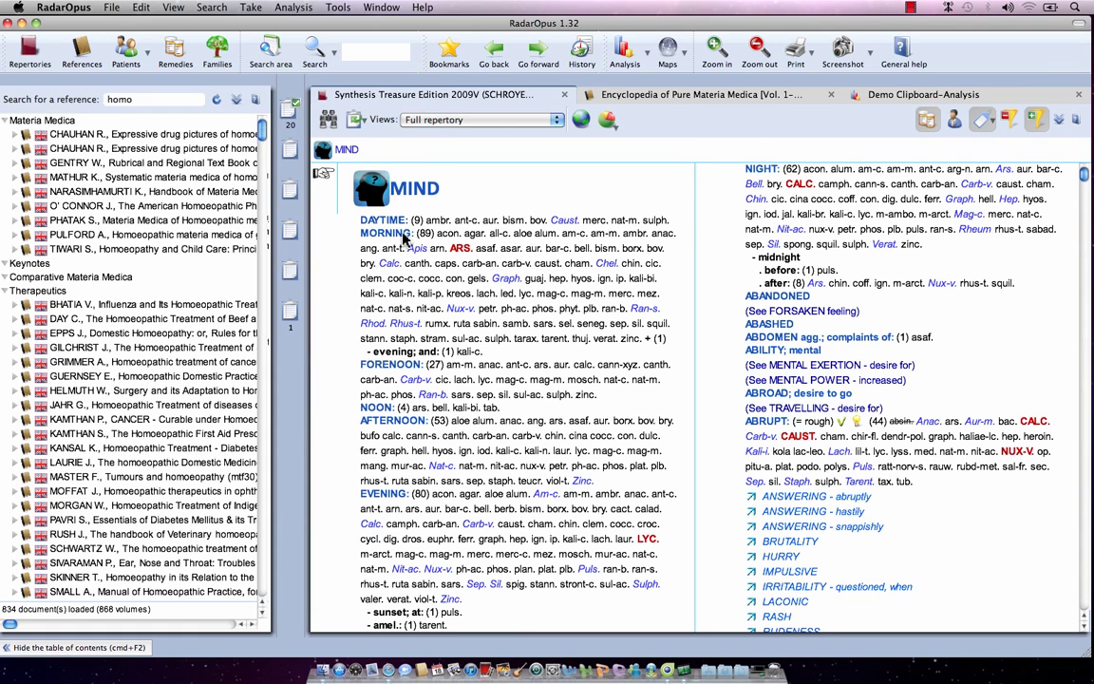
left_click_drag(404, 237, 288, 109)
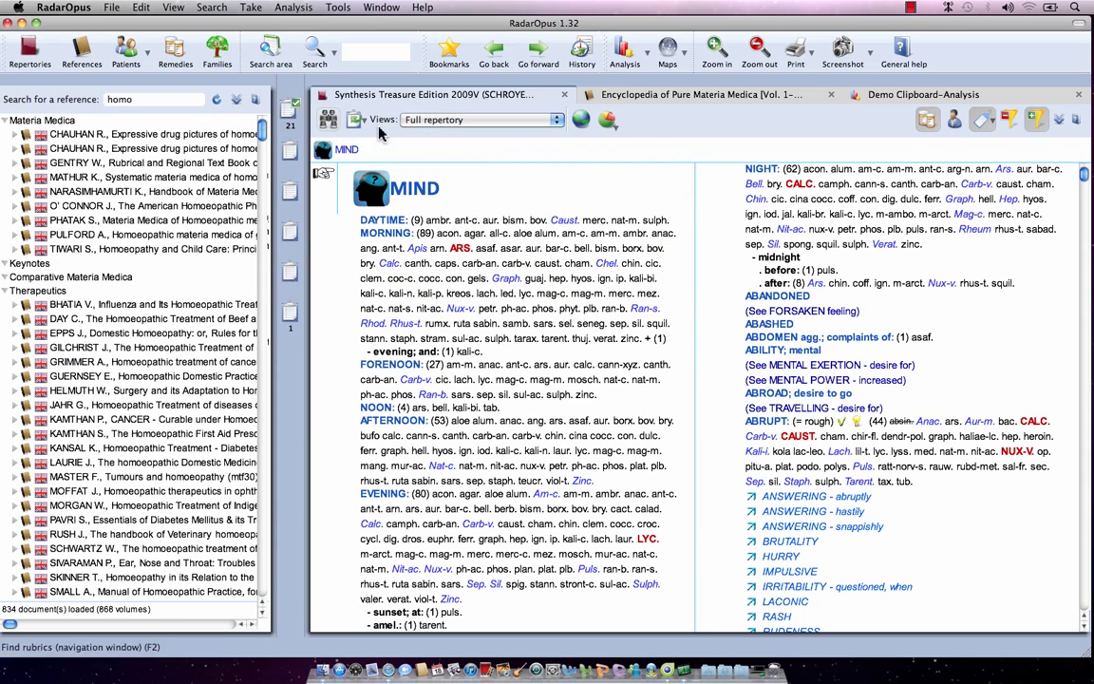
left_click(593, 95)
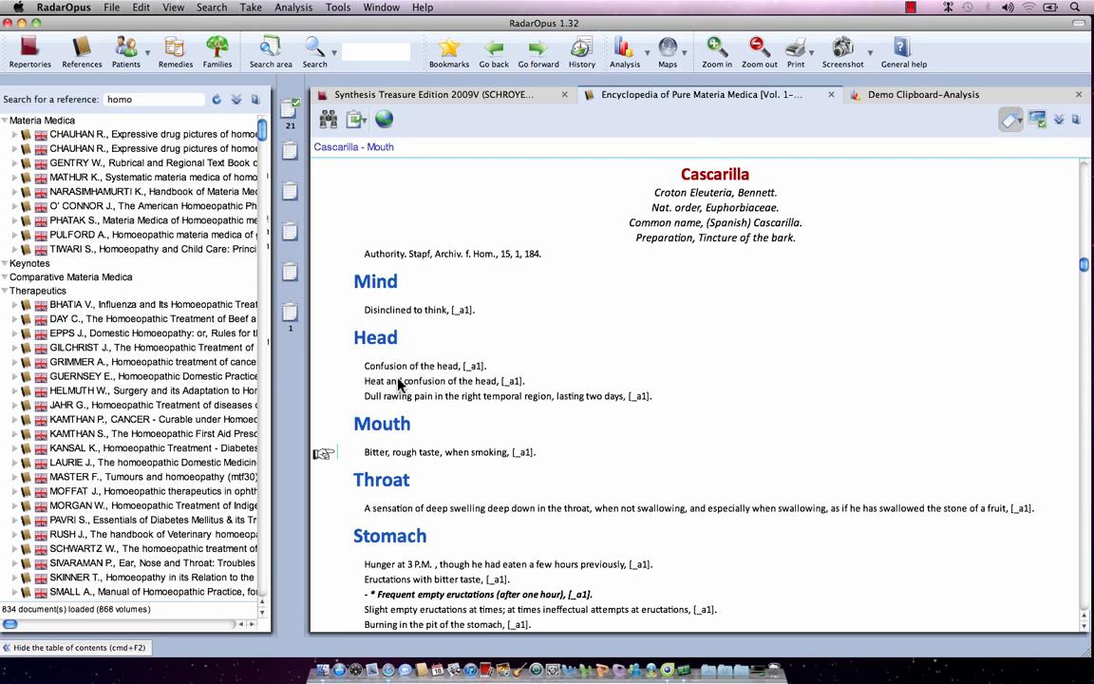
- Highlight the Head symptoms "Heat and confusion of the head" and "Dull rawing pain in the right temporal region", and clear the selection
left_click_drag(399, 383, 641, 396)
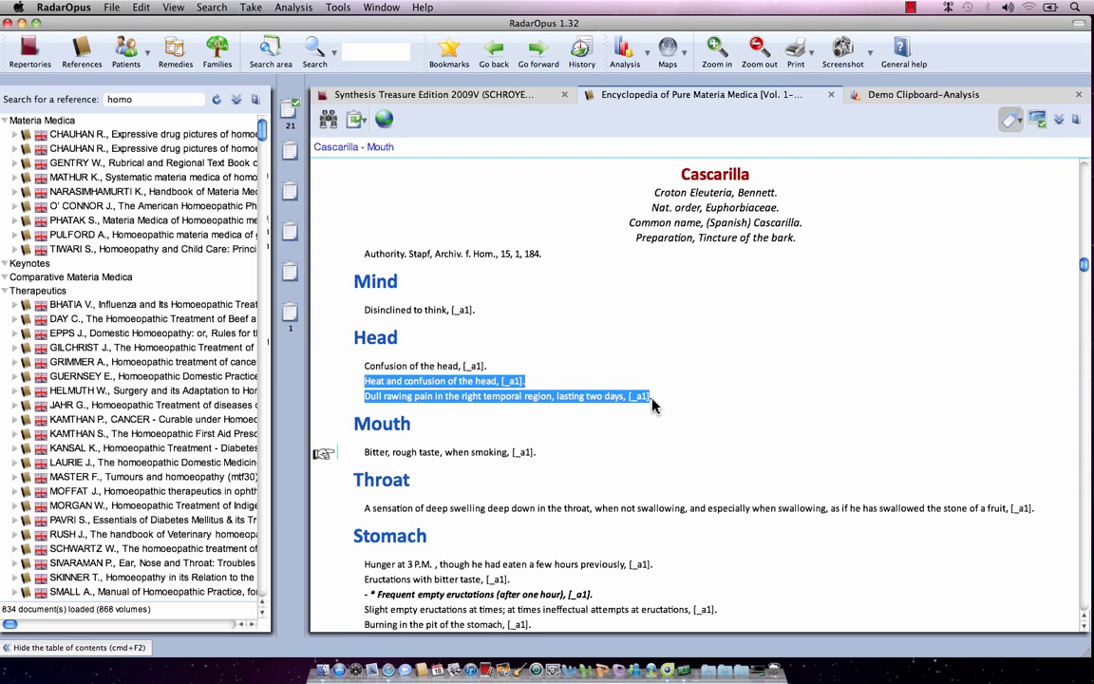
left_click(653, 403)
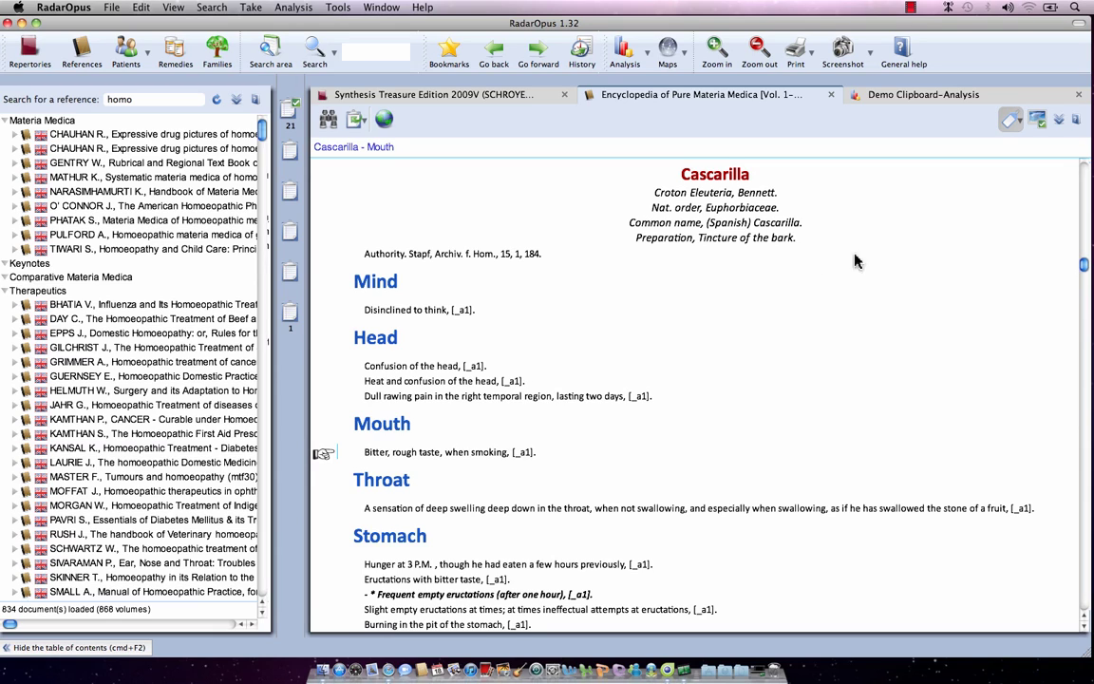
- Show the reference display options and add the Mind symptom "Disinclined to think" to the sixth clipboard
left_click(1037, 120)
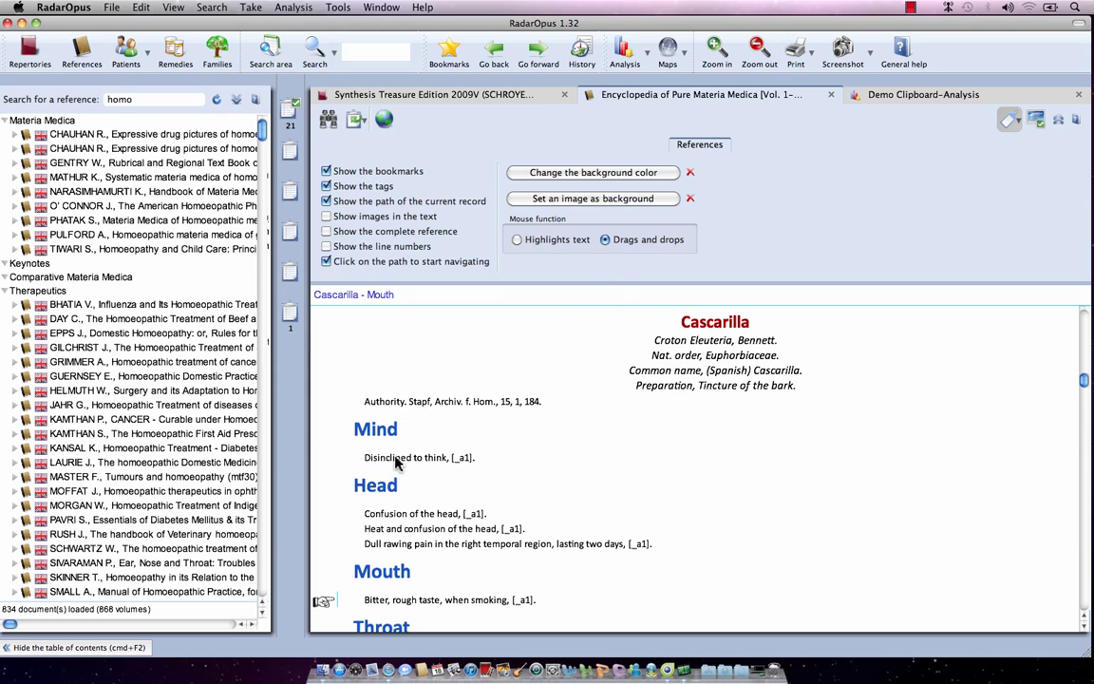
left_click_drag(400, 462, 294, 317)
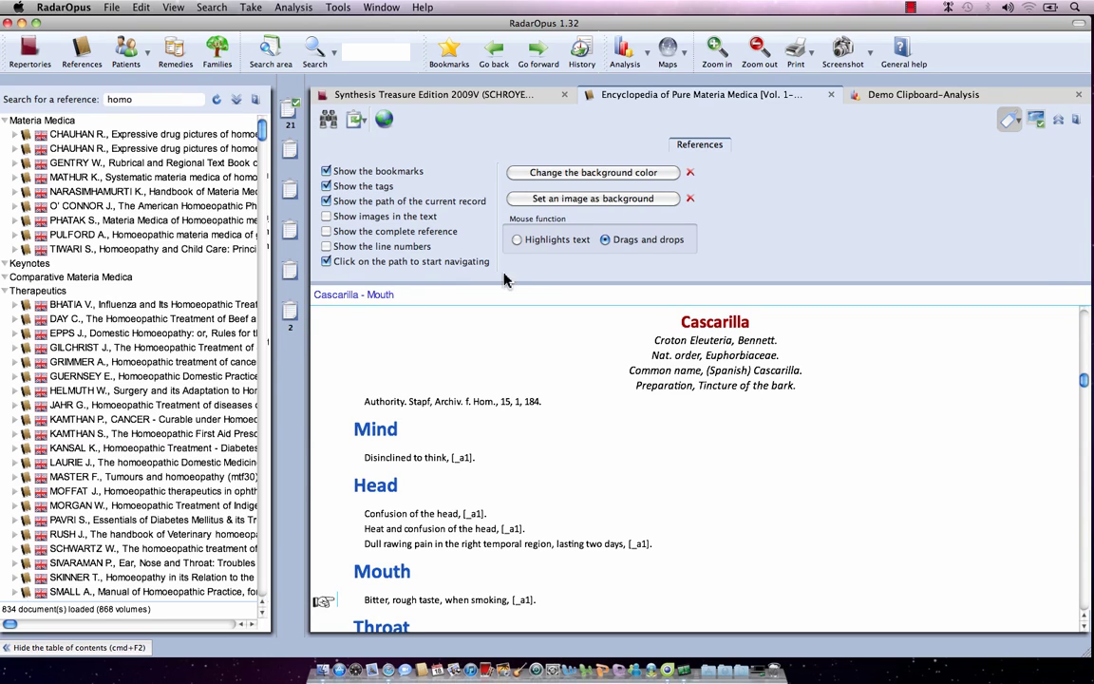
- Set the mouse function to Highlights text and highlight all the Stomach symptoms of Cascarilla
left_click(518, 242)
scroll(551, 404, "down", 5)
scroll(551, 407, "down", 3)
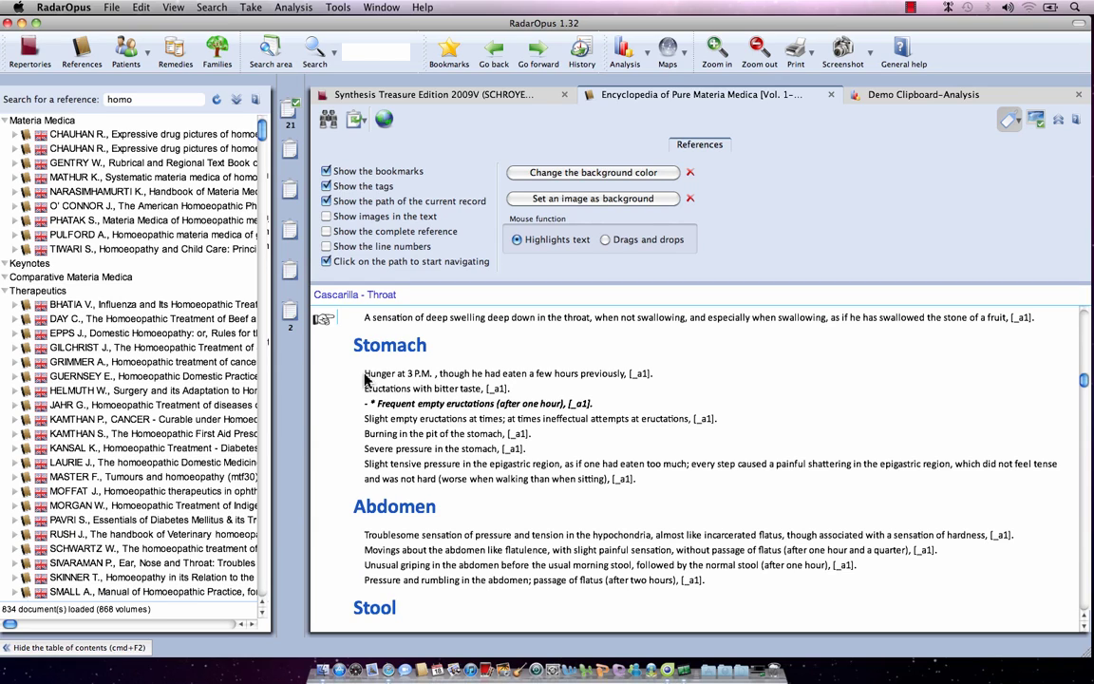
left_click_drag(365, 373, 636, 479)
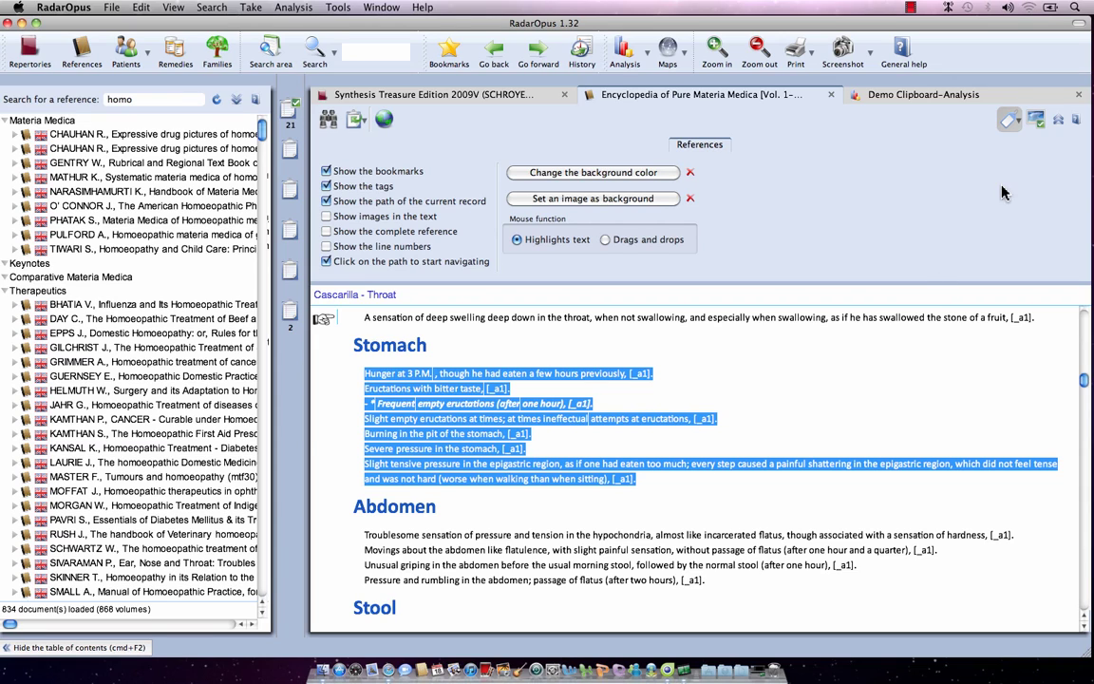
- Set the mouse function to Drags and drops, and highlight all the Abdomen symptoms of Cascarilla
left_click(619, 245)
left_click(1057, 124)
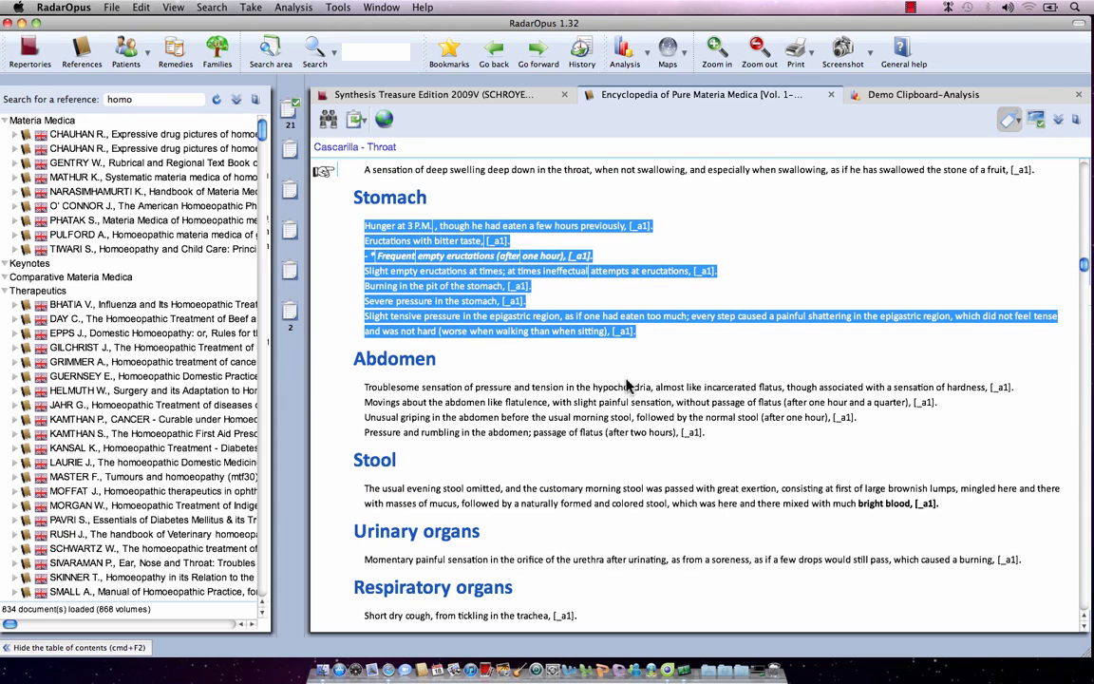
left_click(563, 347)
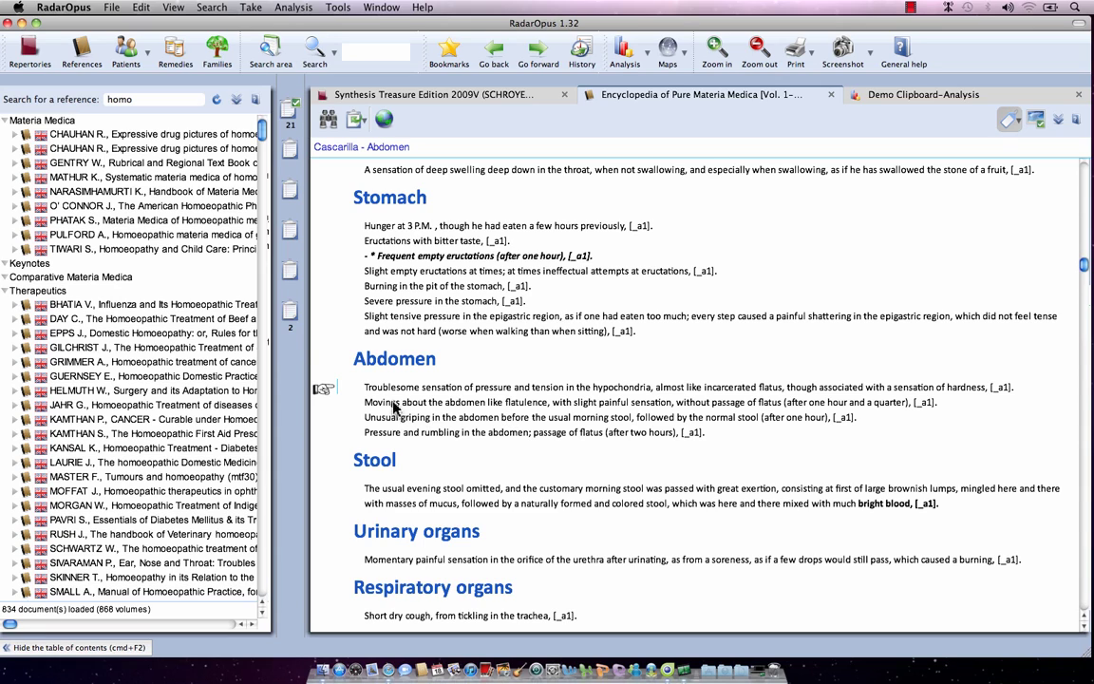
mouse_move(365, 387)
left_mouse_down()
mouse_move(532, 402)
mouse_move(518, 417)
mouse_move(827, 417)
mouse_move(704, 432)
left_mouse_up()
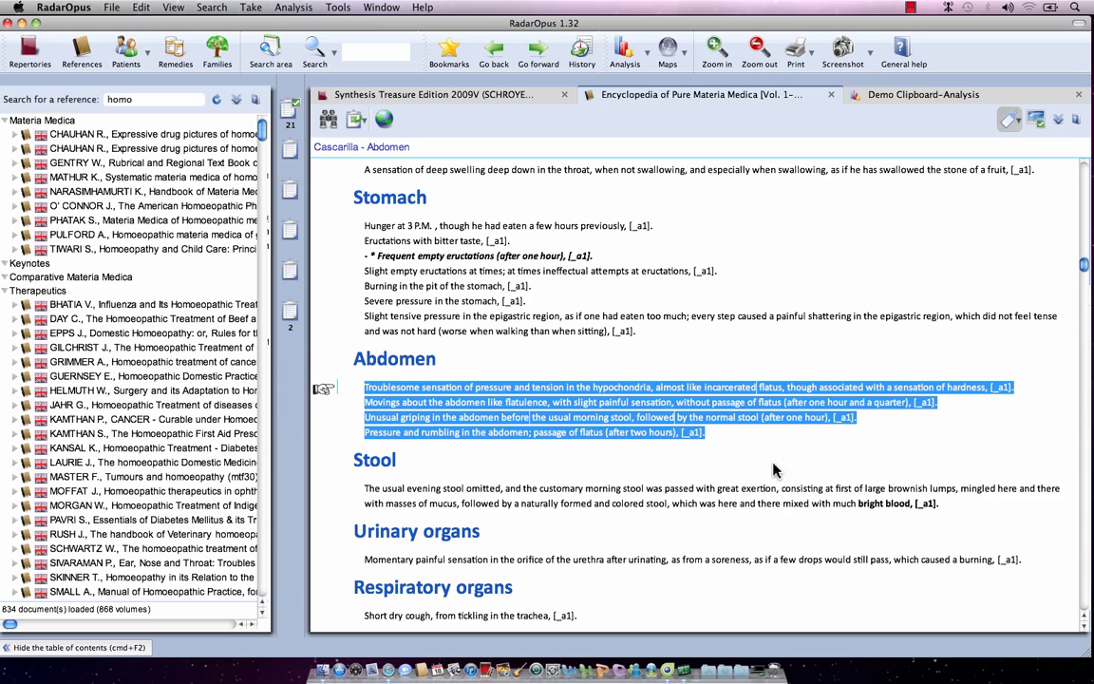
- Highlight the Stomach symptoms "Slight empty eructations at times" and "Burning in the pit of the stomach"
left_click(372, 275)
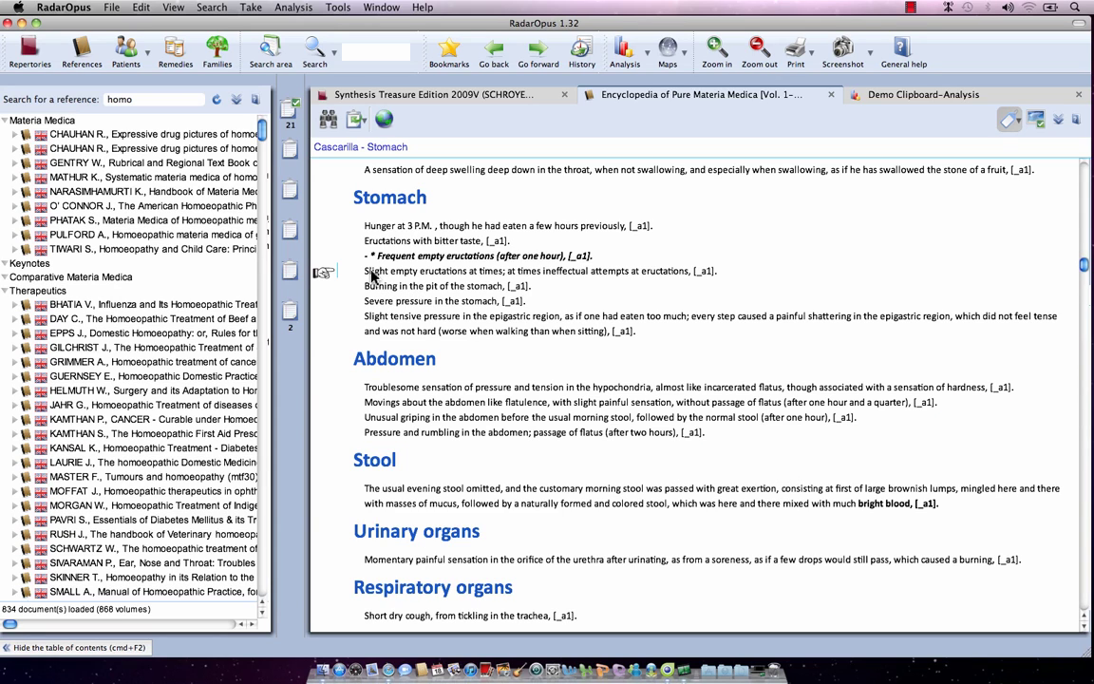
double_click(371, 274)
left_click_drag(372, 272, 579, 290)
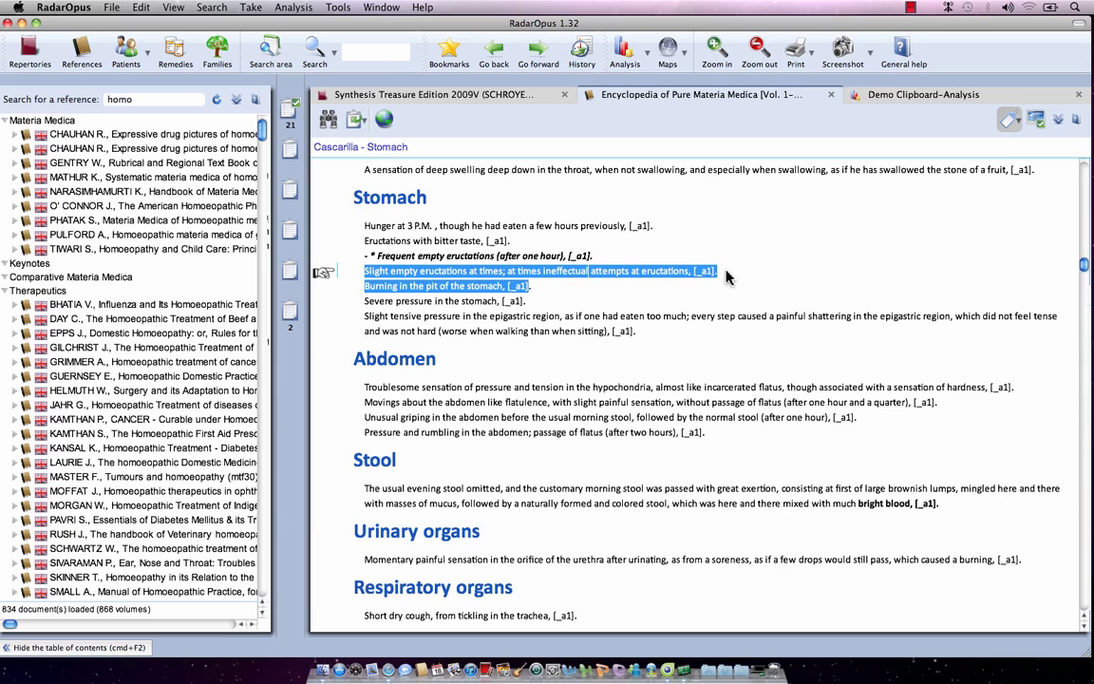
- Close the Encyclopedia and the Demo Clipboard-Analysis, and go to the Mind chapter of the Synthesis repertory
left_click(832, 97)
left_click(1079, 97)
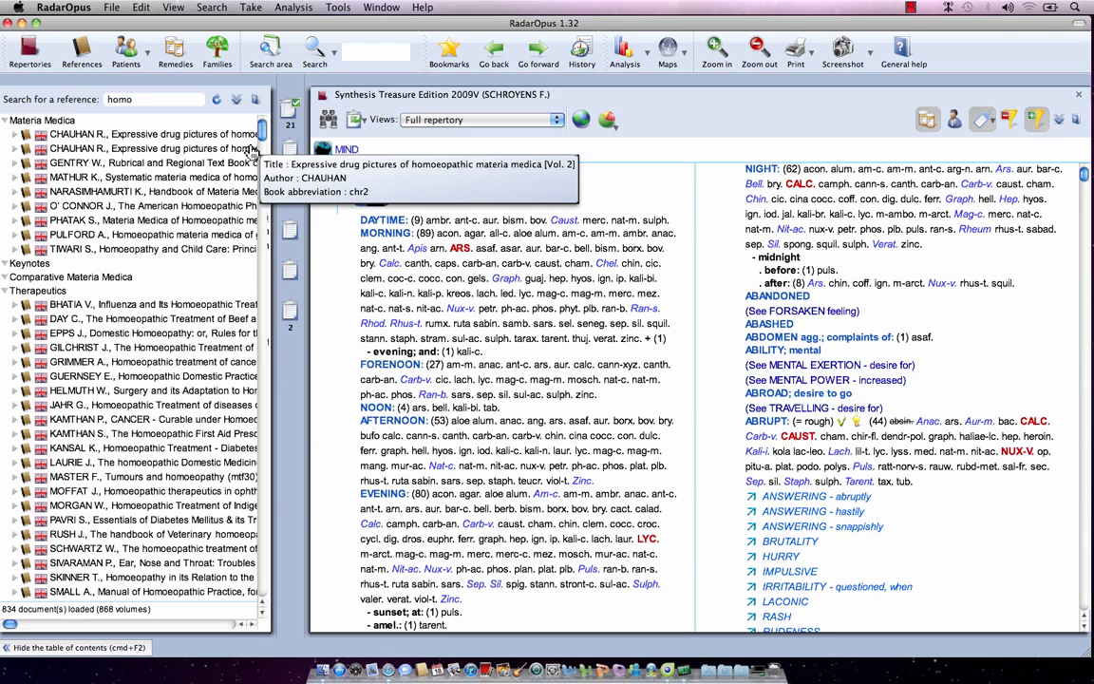
left_click(328, 119)
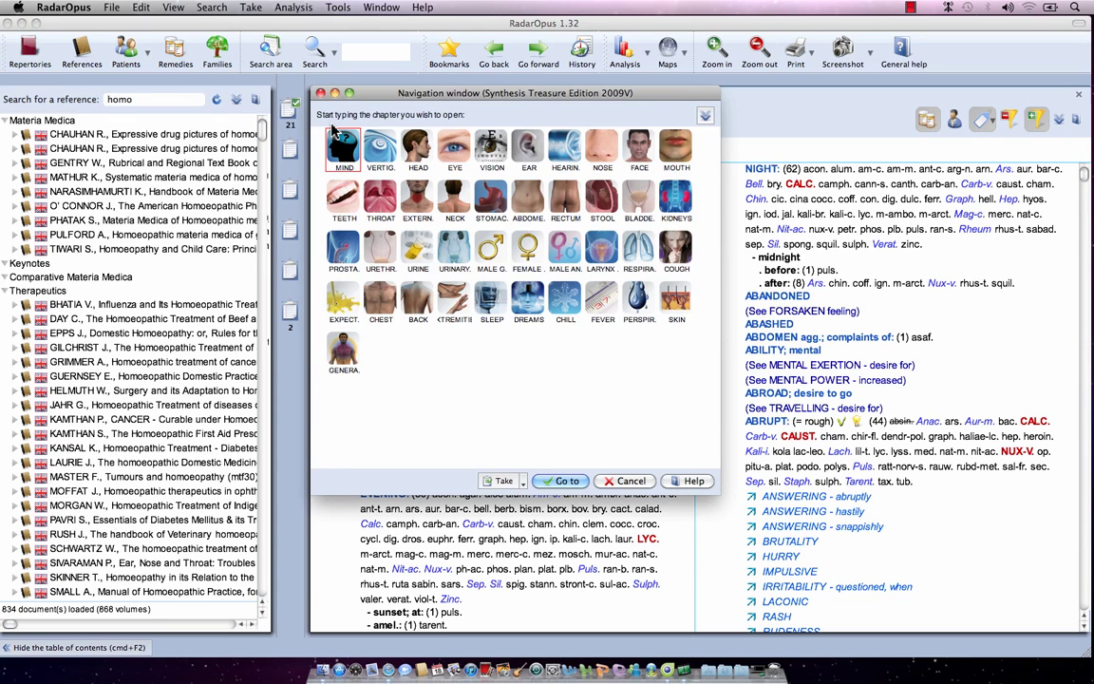
double_click(332, 135)
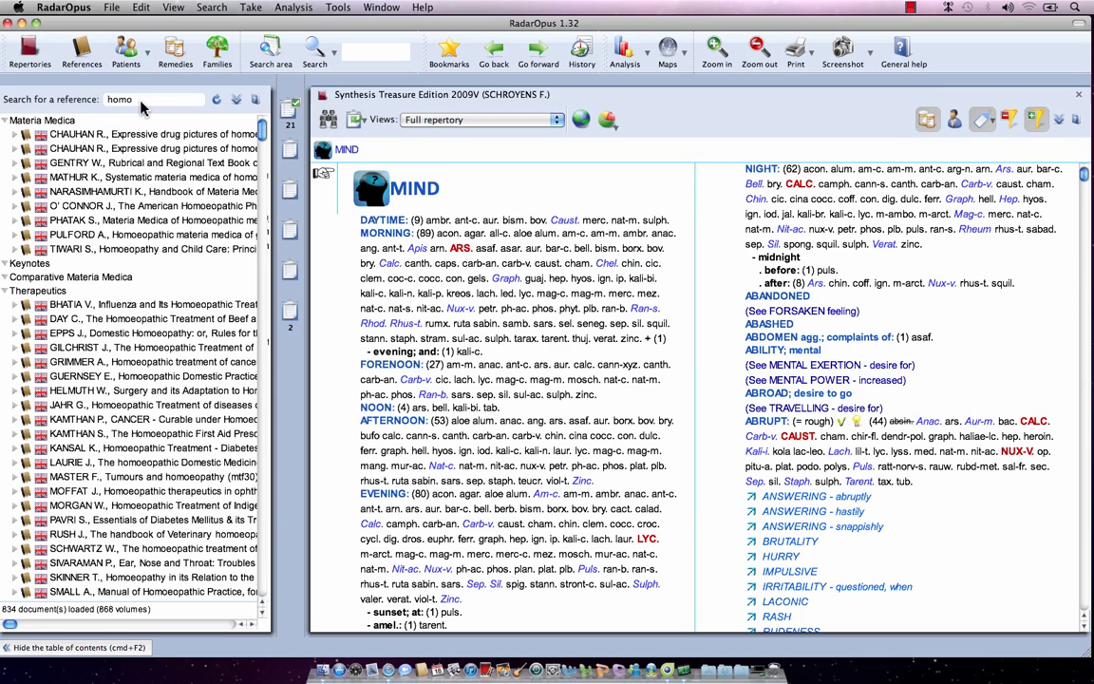
- Clear the reference search term and collapse the Materia Medica group in the list of references
key("BackSpace")
key("BackSpace")
key("BackSpace")
key("BackSpace")
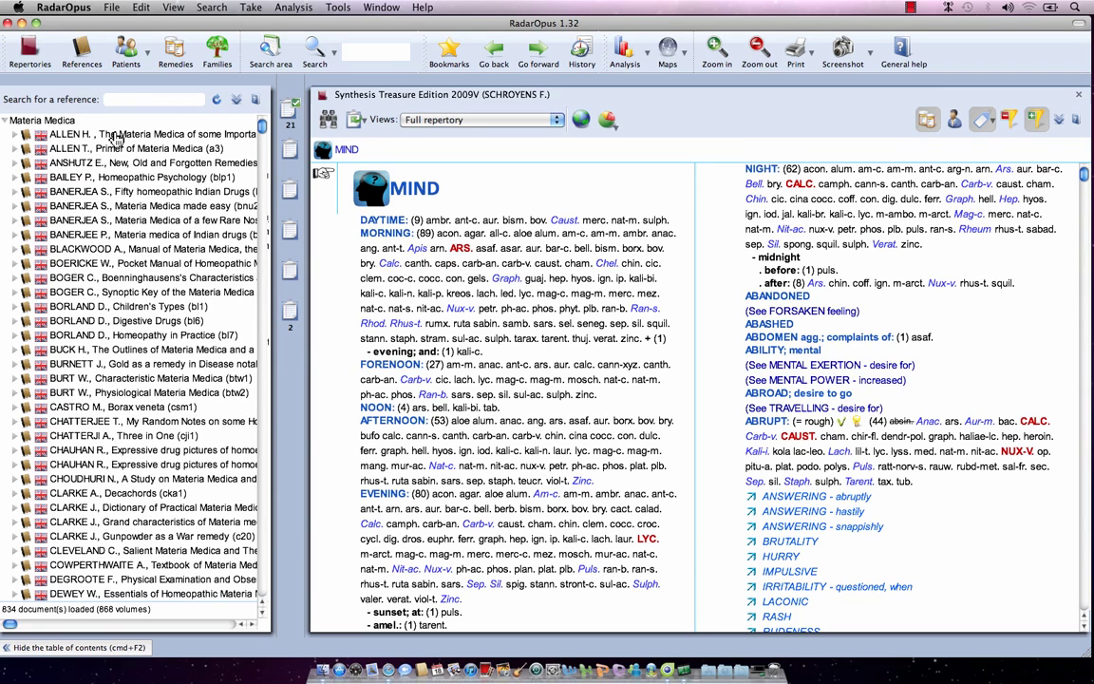
left_click(5, 121)
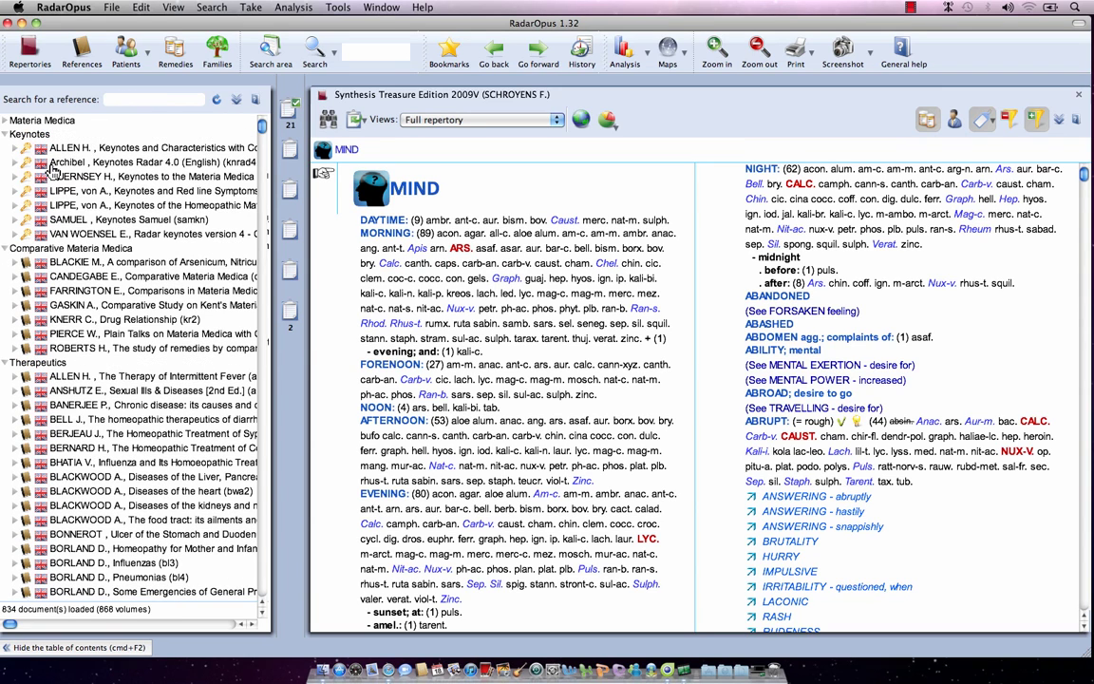
- Look through the Therapeutics books and the Journals in the reference library
scroll(81, 219, "down", 10)
scroll(81, 218, "down", 15)
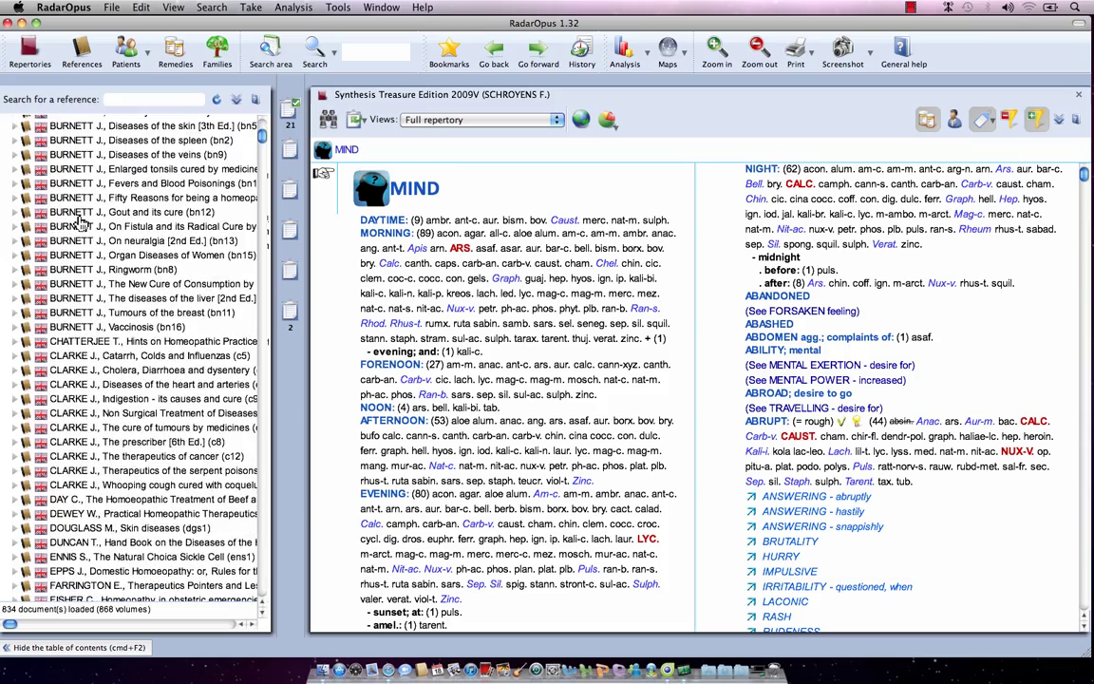
scroll(109, 300, "down", 5)
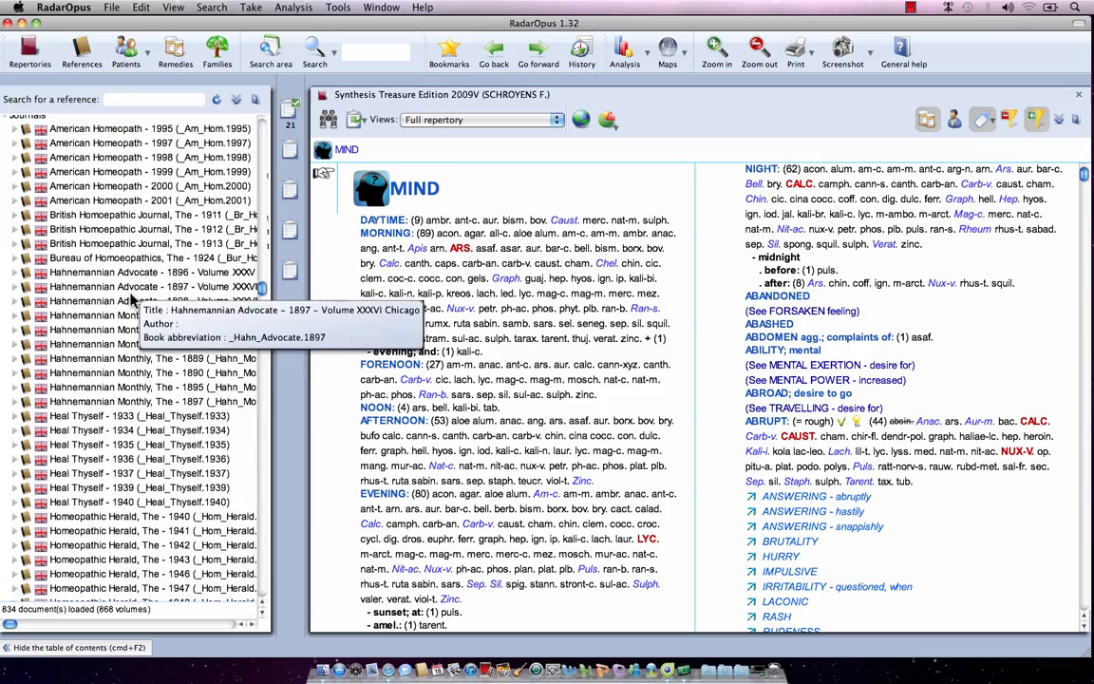
scroll(124, 290, "down", 4)
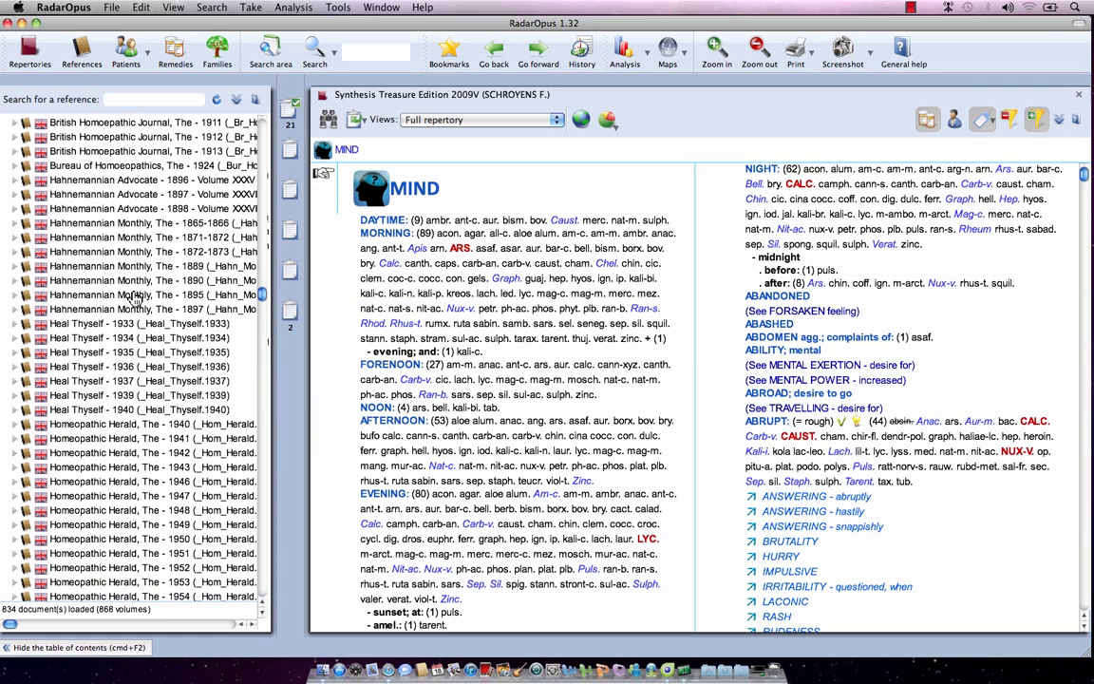
scroll(116, 239, "up", 5)
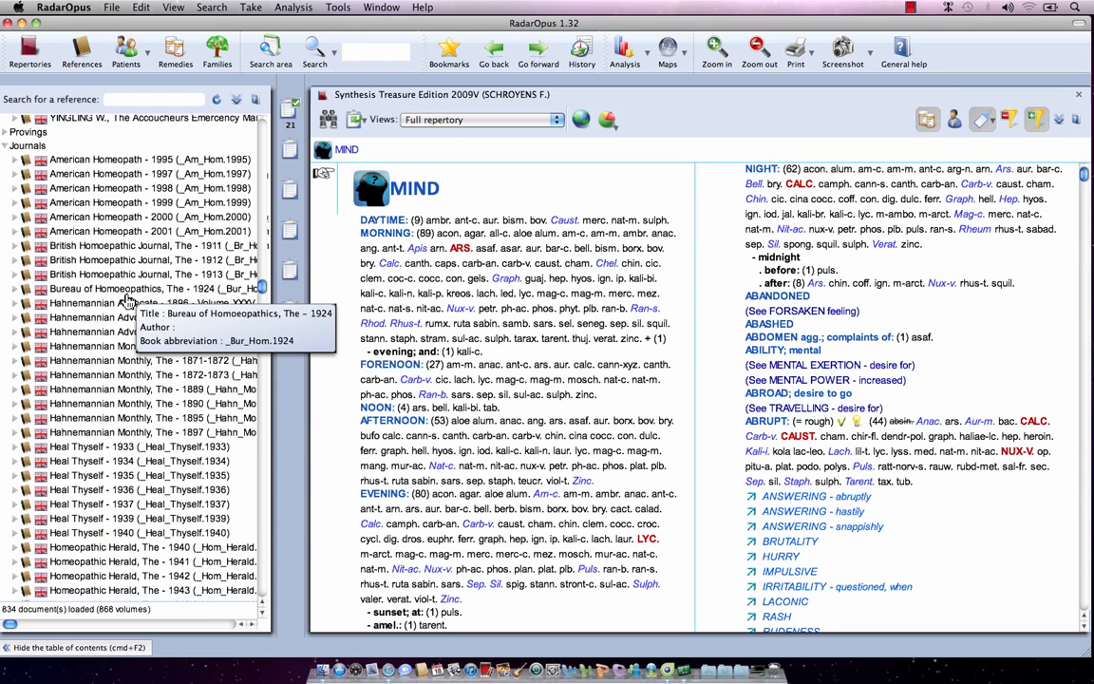
scroll(105, 428, "down", 10)
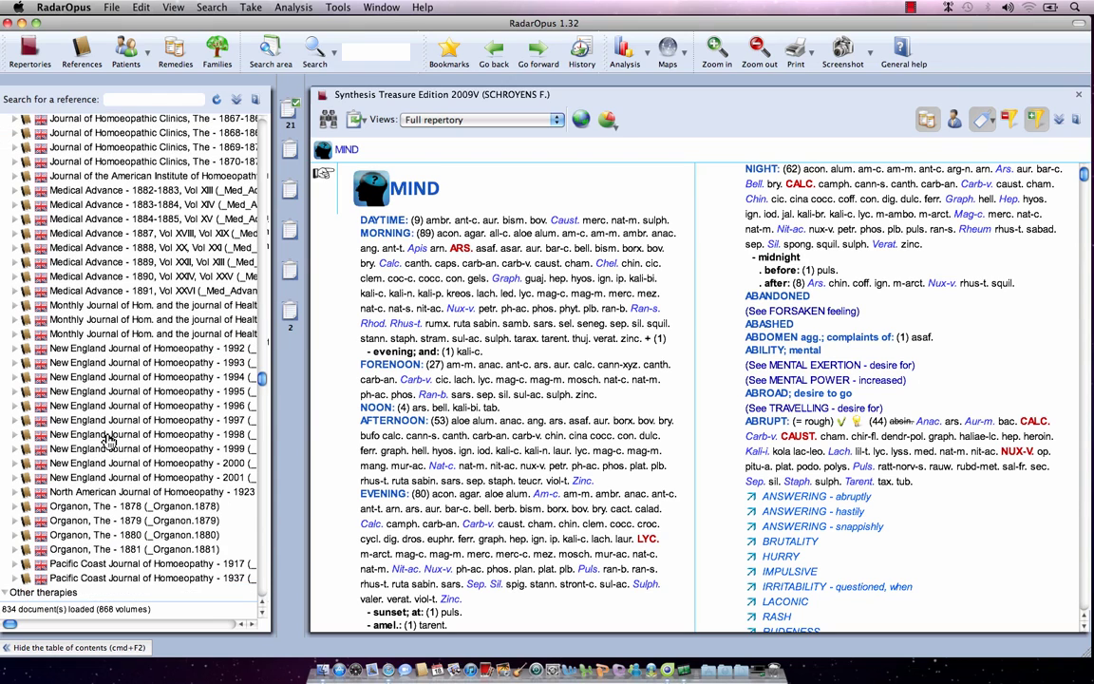
scroll(109, 440, "down", 2)
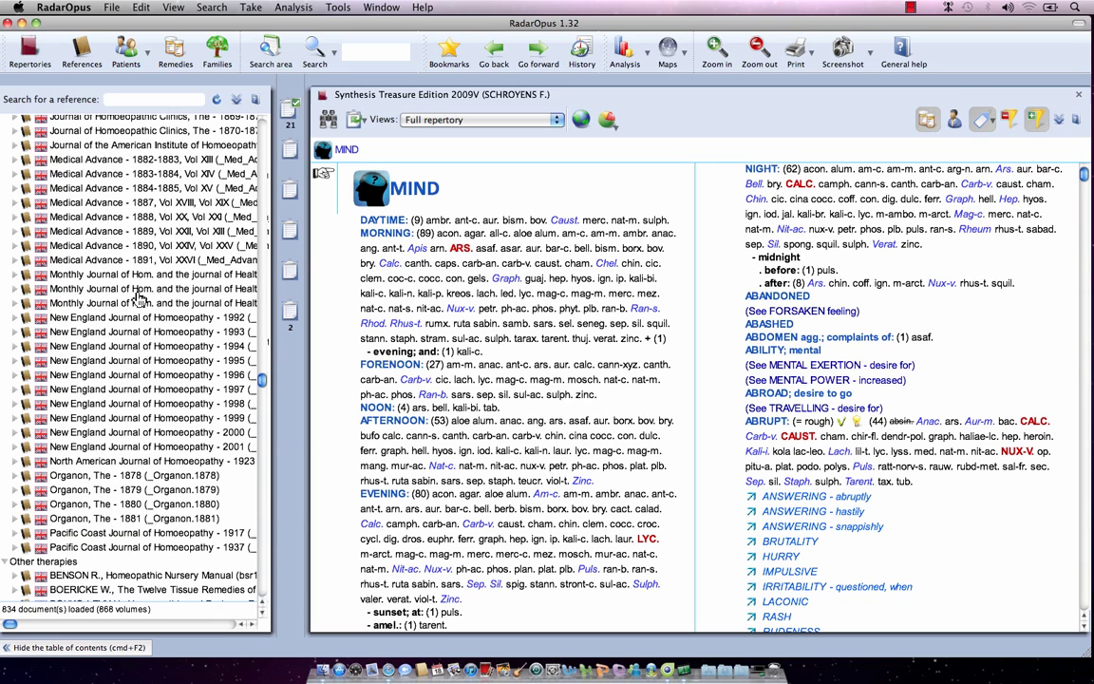
scroll(139, 297, "up", 3)
scroll(140, 297, "up", 5)
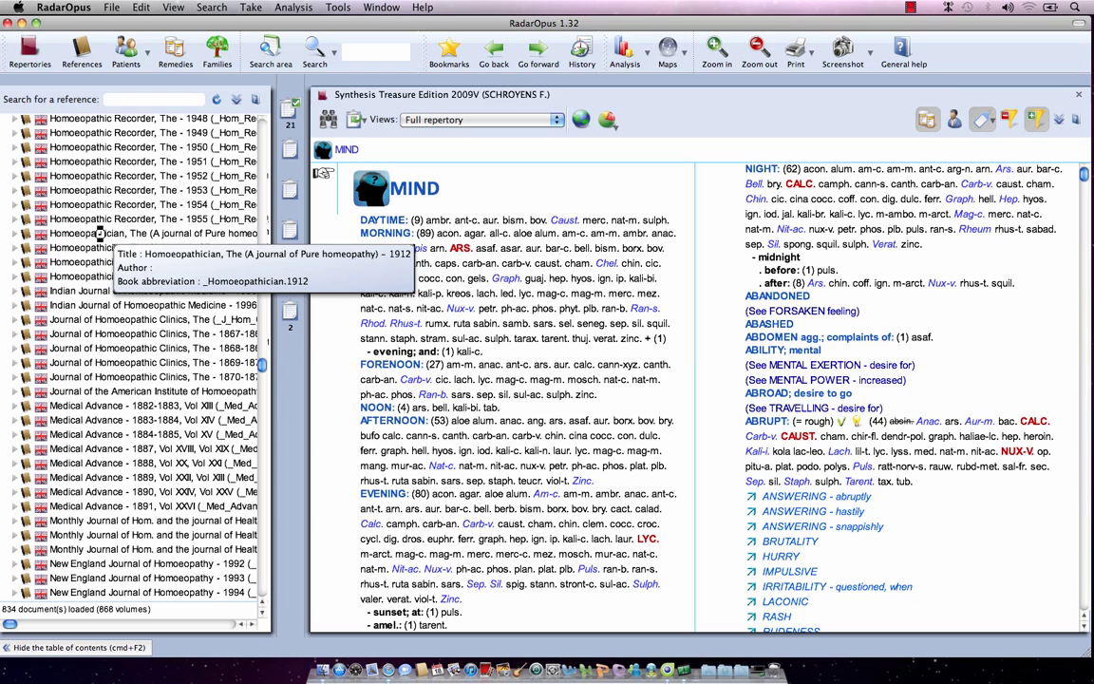
- Open the 1912 journal The Homoeopathician and expand its Volume 1 to list the articles
double_click(105, 238)
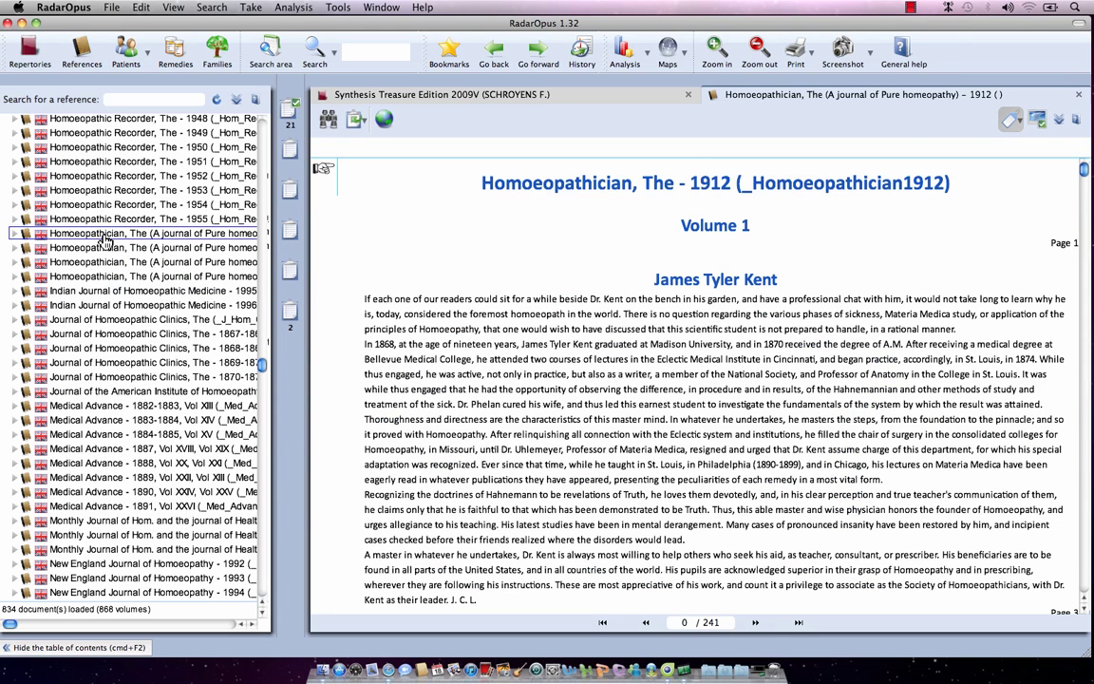
left_click(14, 235)
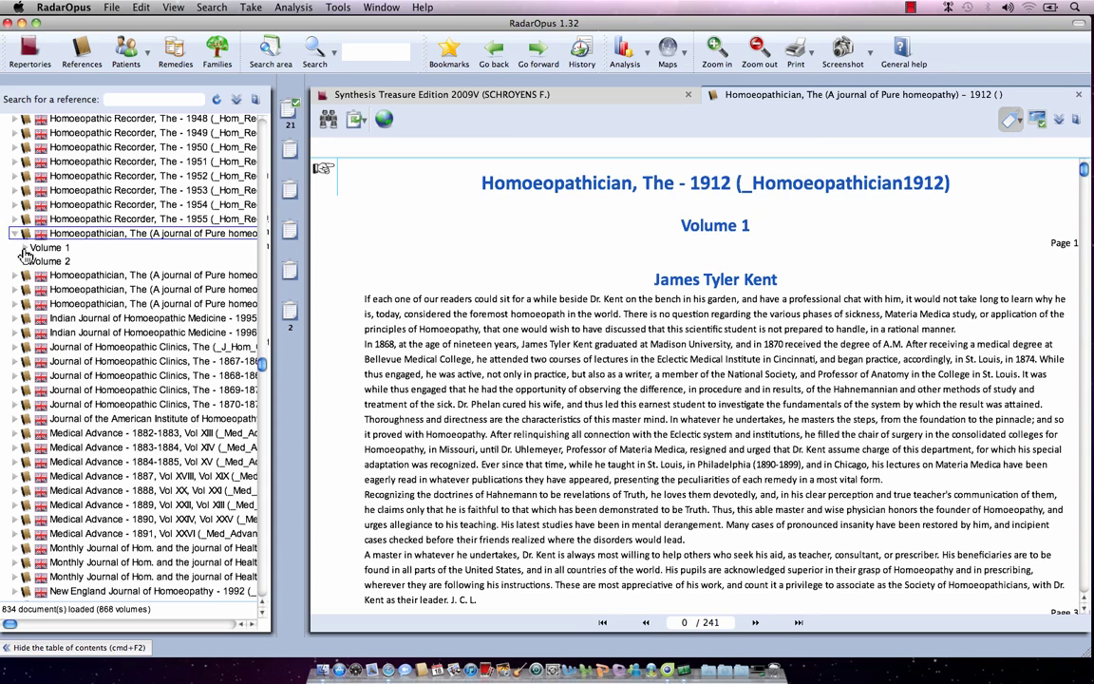
left_click(24, 248)
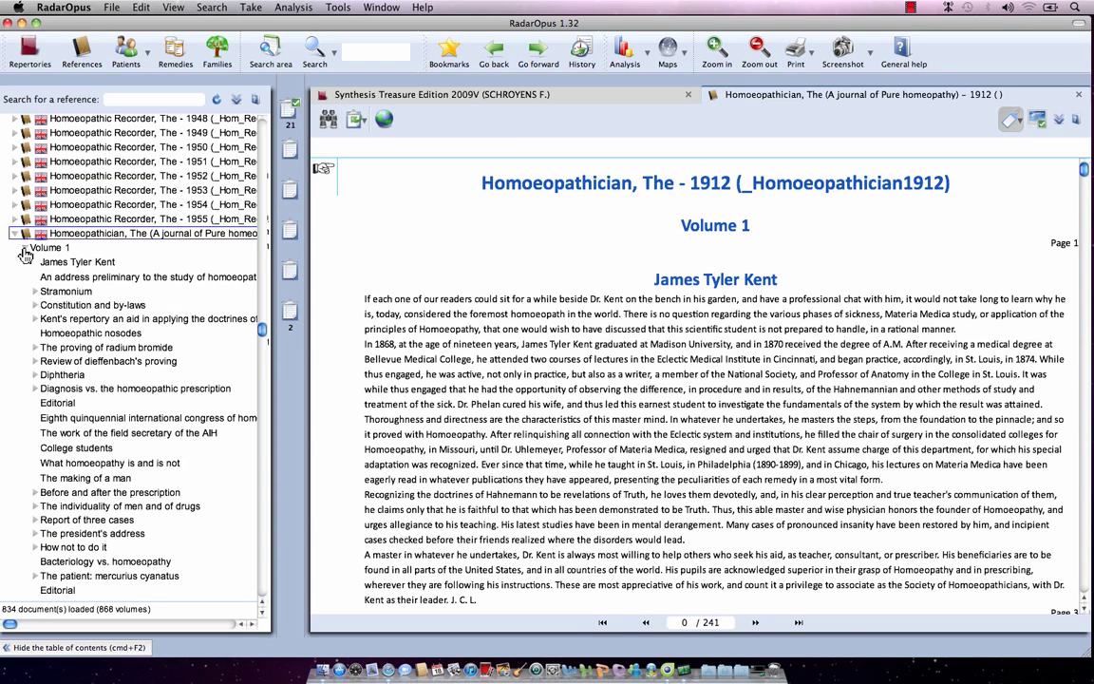
scroll(81, 253, "down", 2)
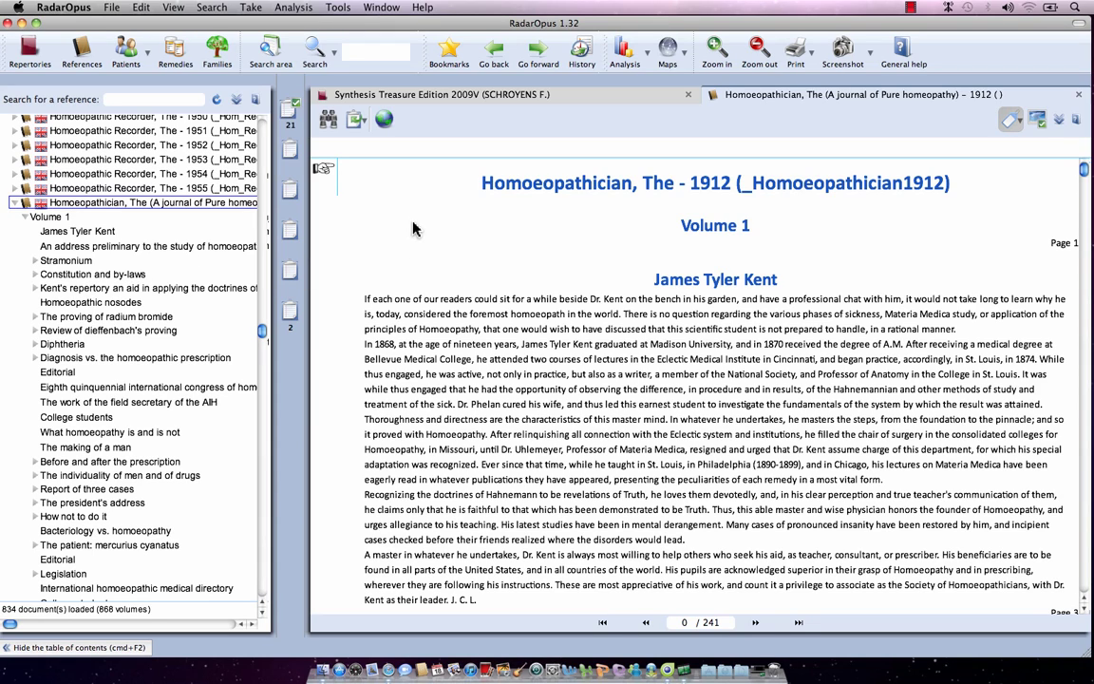
- Go to Volume 1's article "An address preliminary to the study of homoeopathics" and add it to the sixth clipboard, closing the journal
left_click(330, 120)
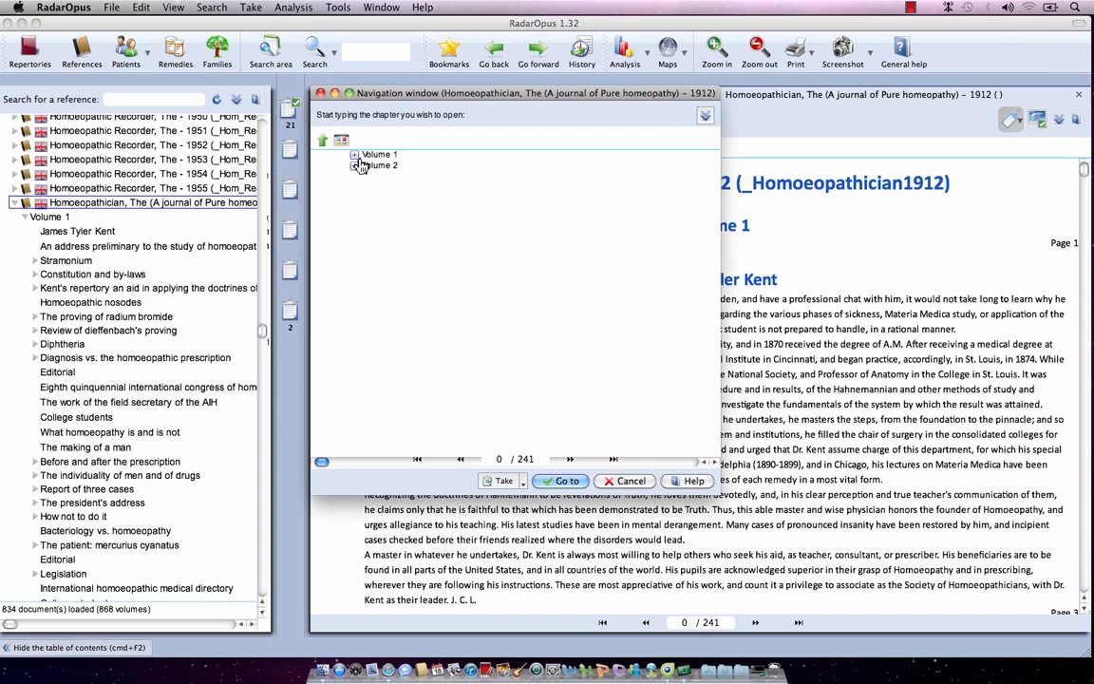
double_click(357, 157)
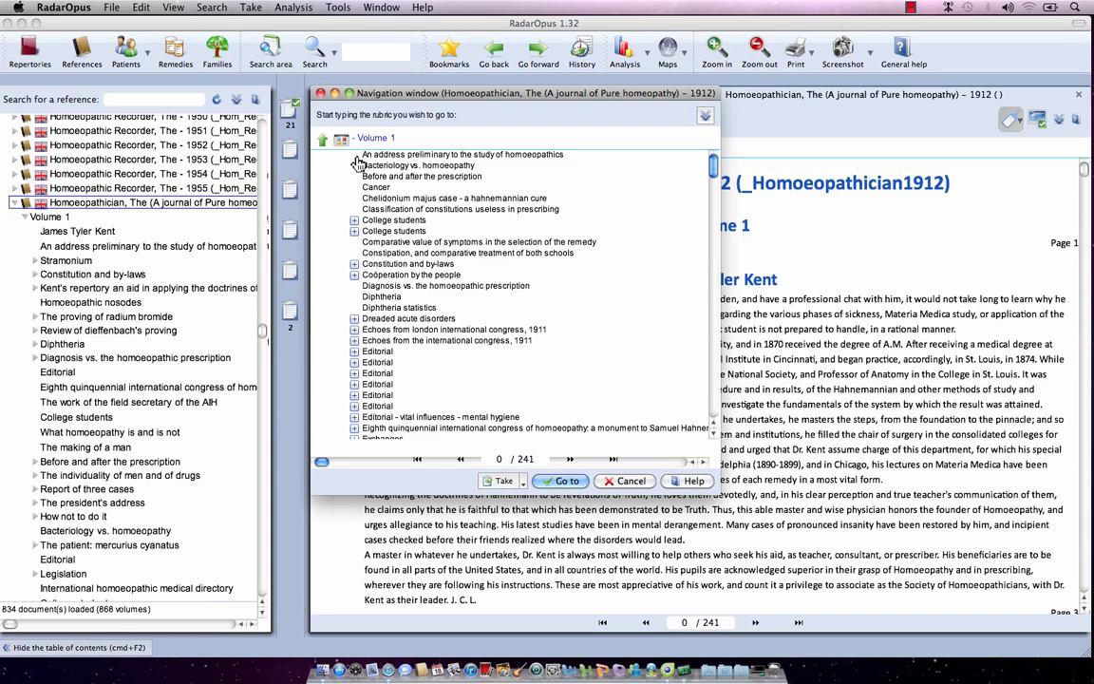
double_click(408, 156)
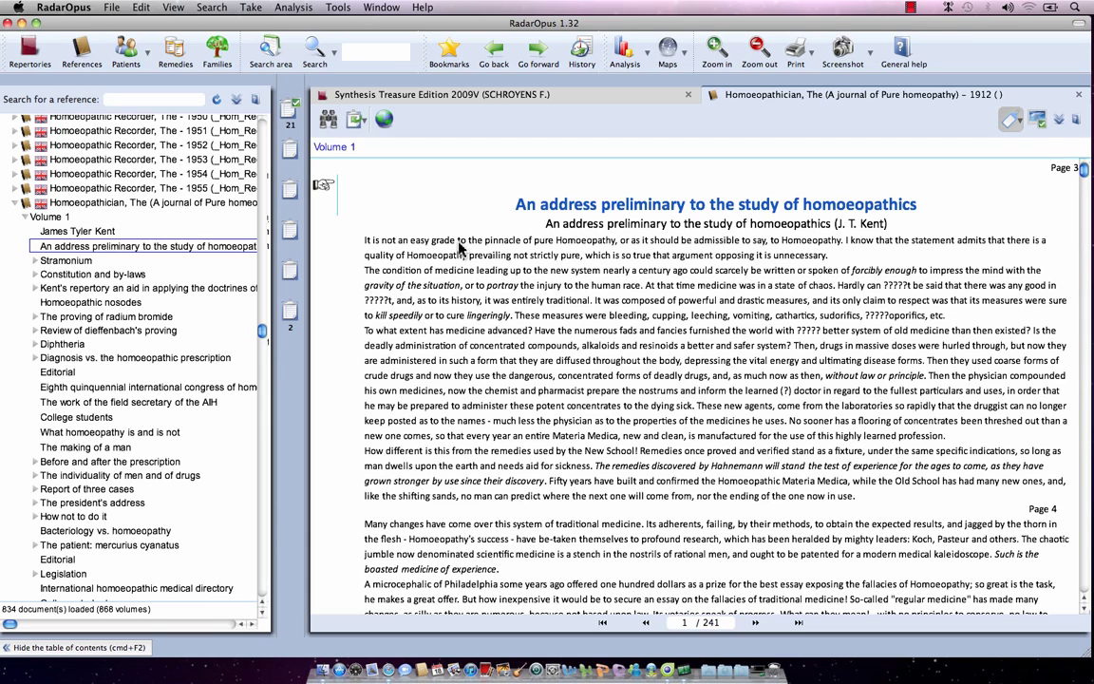
left_click_drag(459, 247, 289, 313)
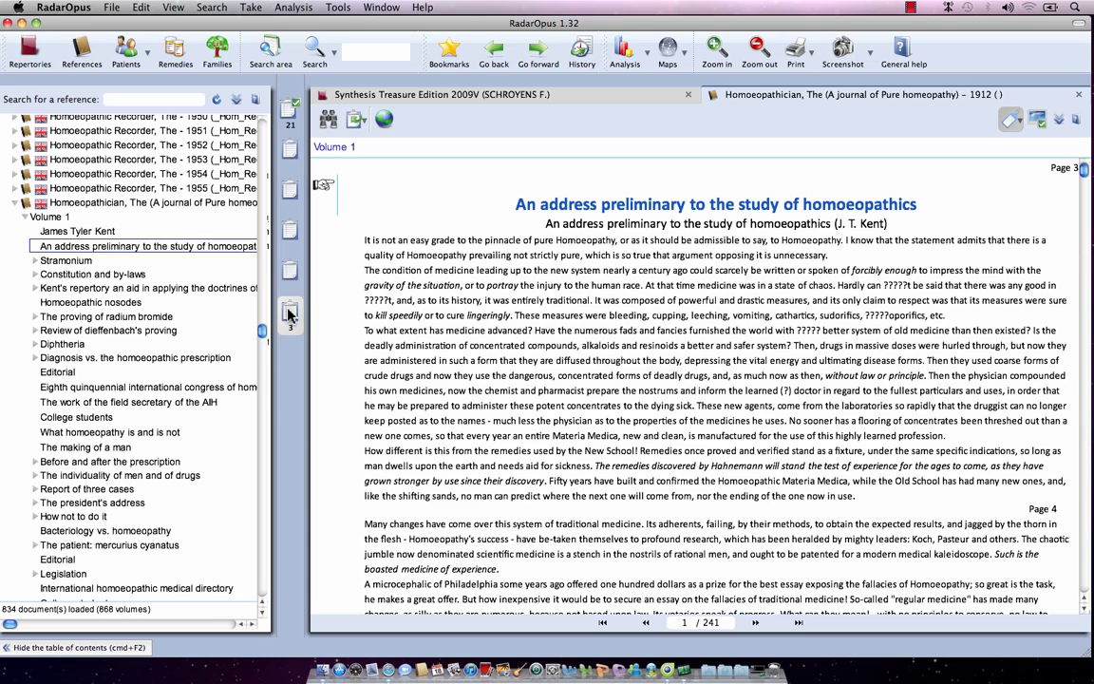
left_click(1078, 95)
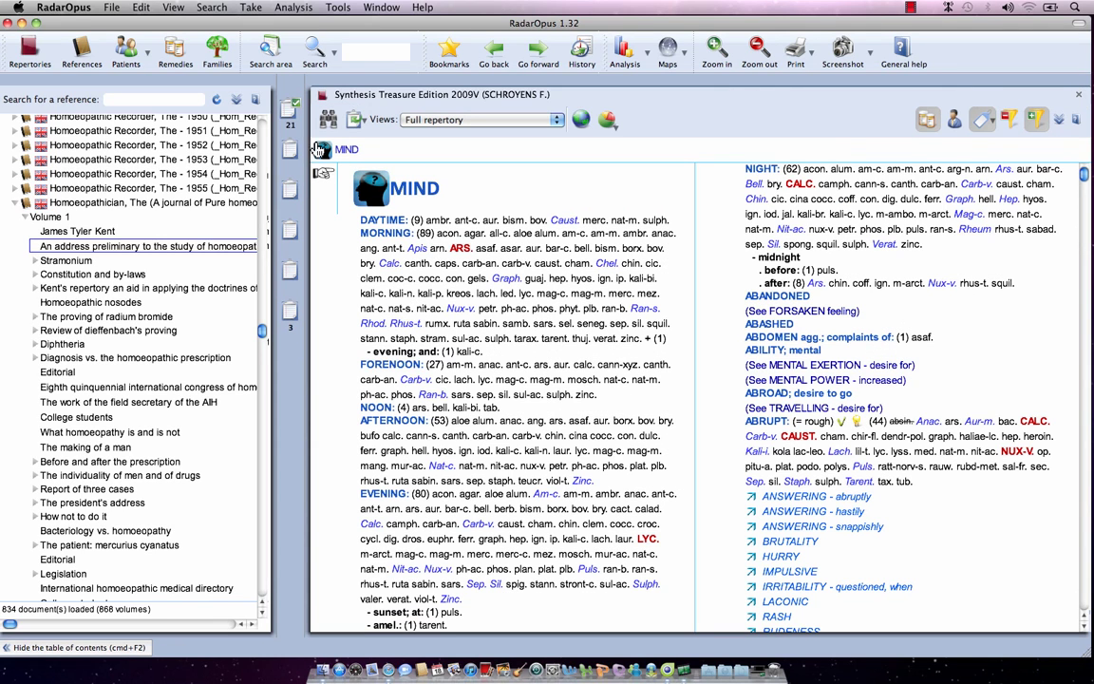
- Open the first clipboard's analysis and delete all of its rubrics
left_click(290, 118)
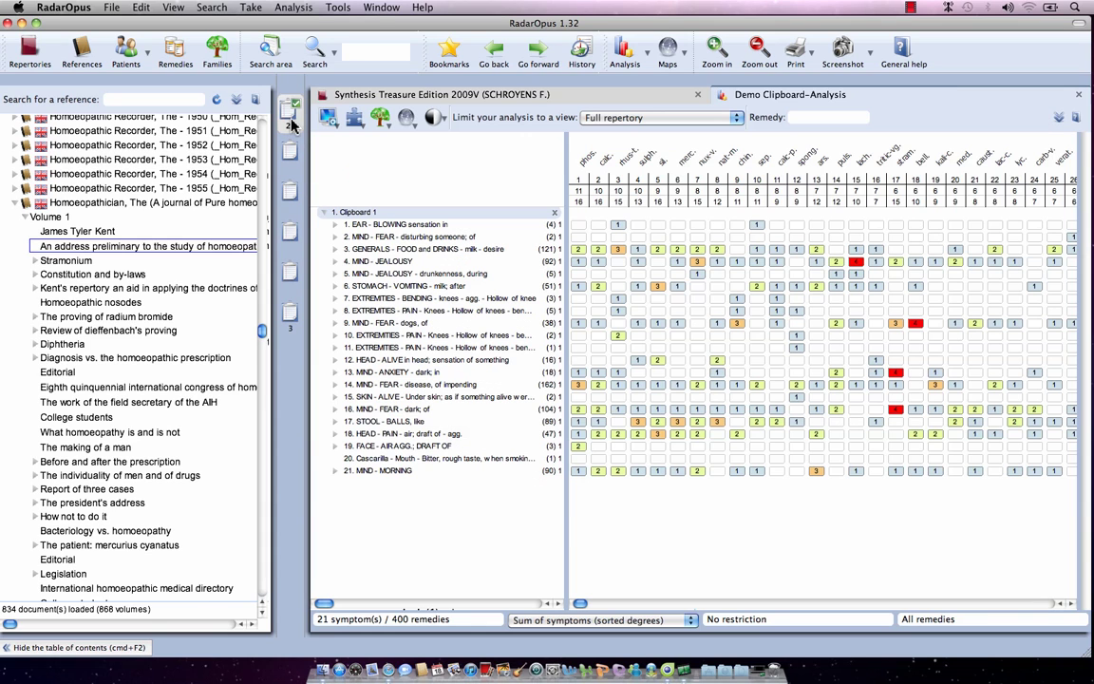
key("super+a")
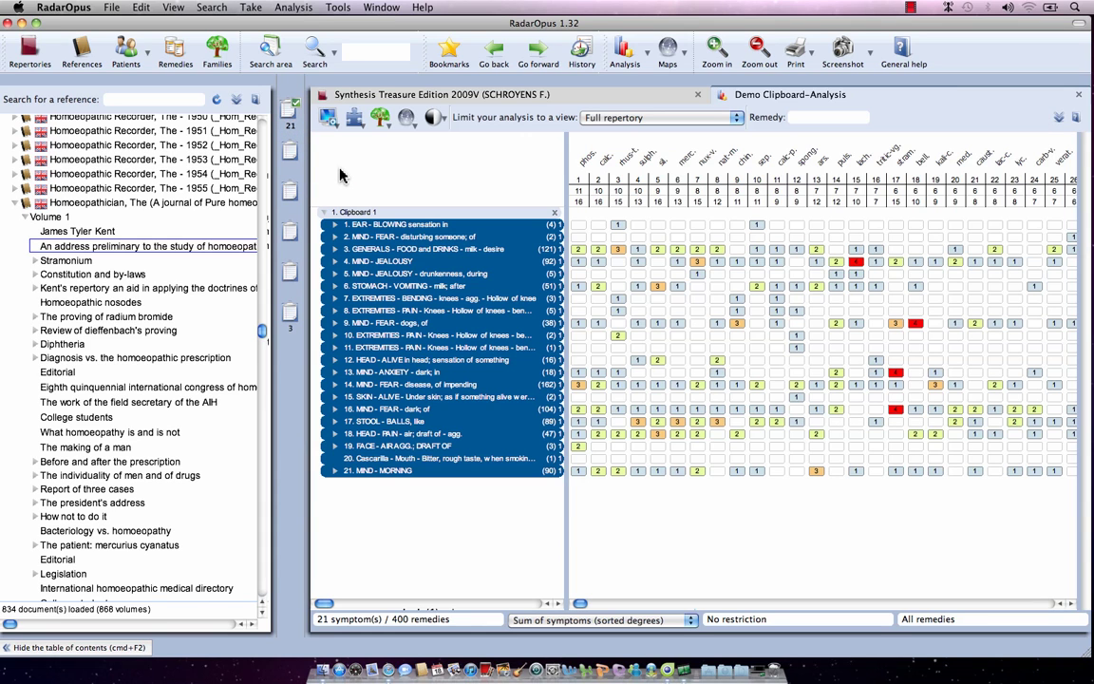
right_click(449, 335)
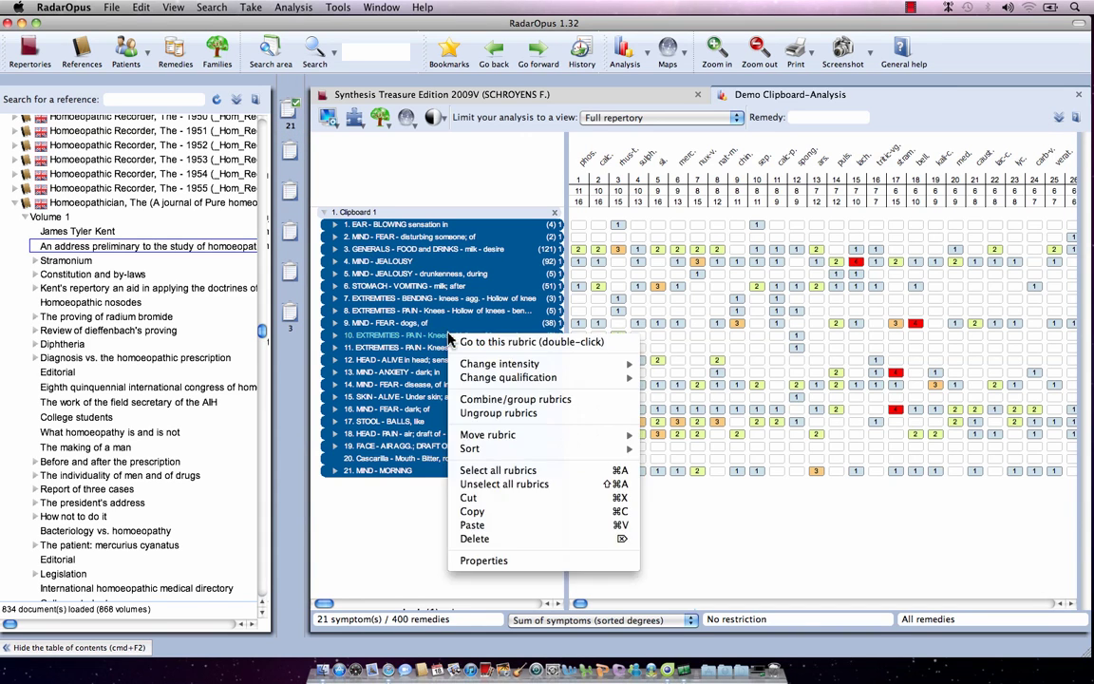
left_click(485, 538)
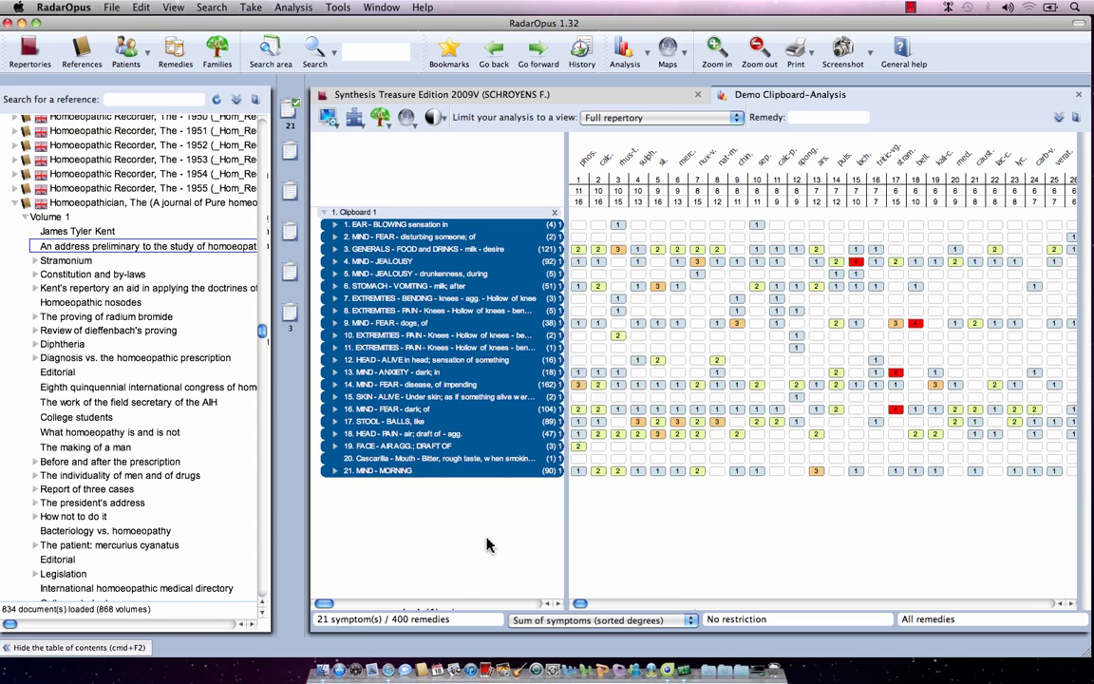
left_click(571, 365)
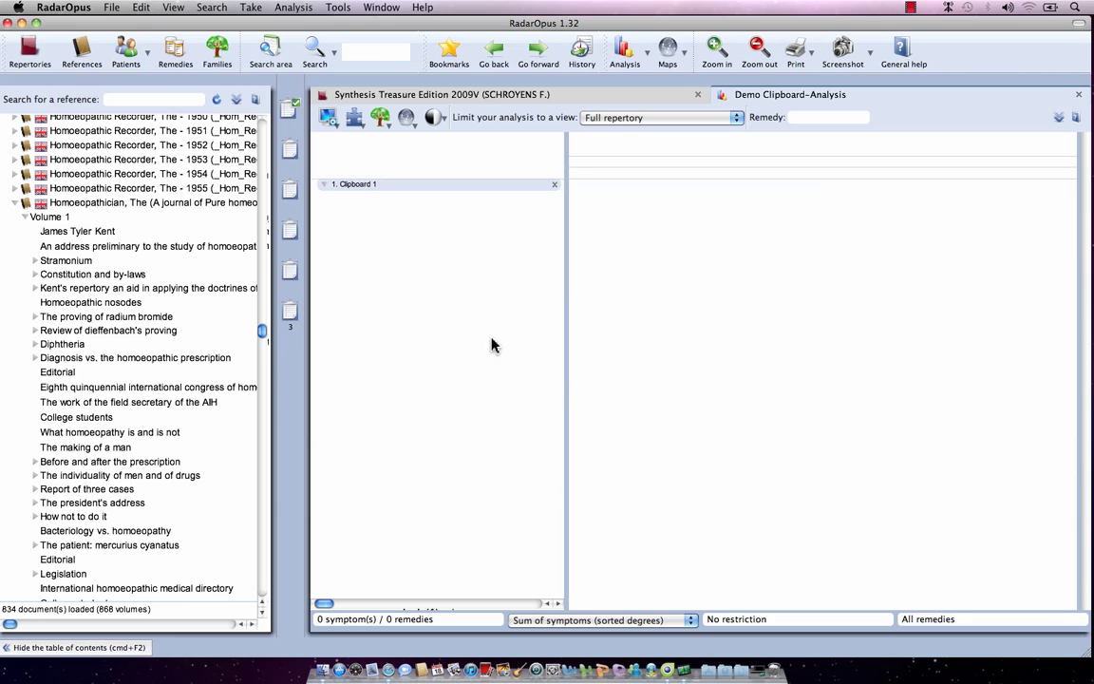
- Open the sixth clipboard's analysis and save it to the Default folder under the name "J T Kent interesting article"
left_click(290, 314)
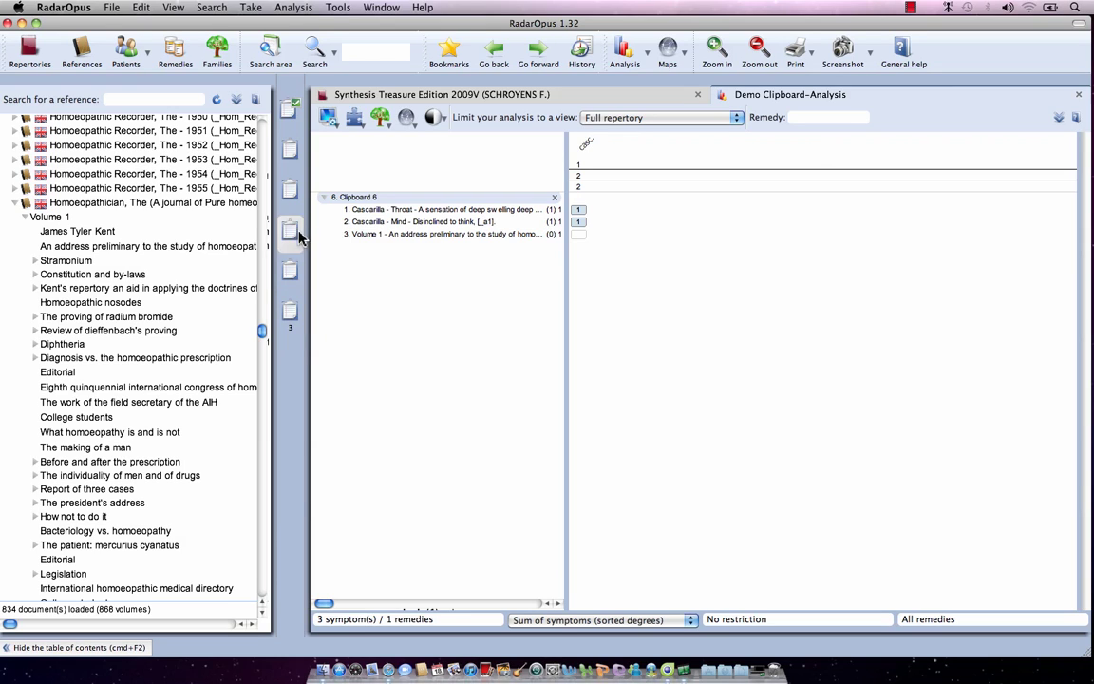
right_click(295, 194)
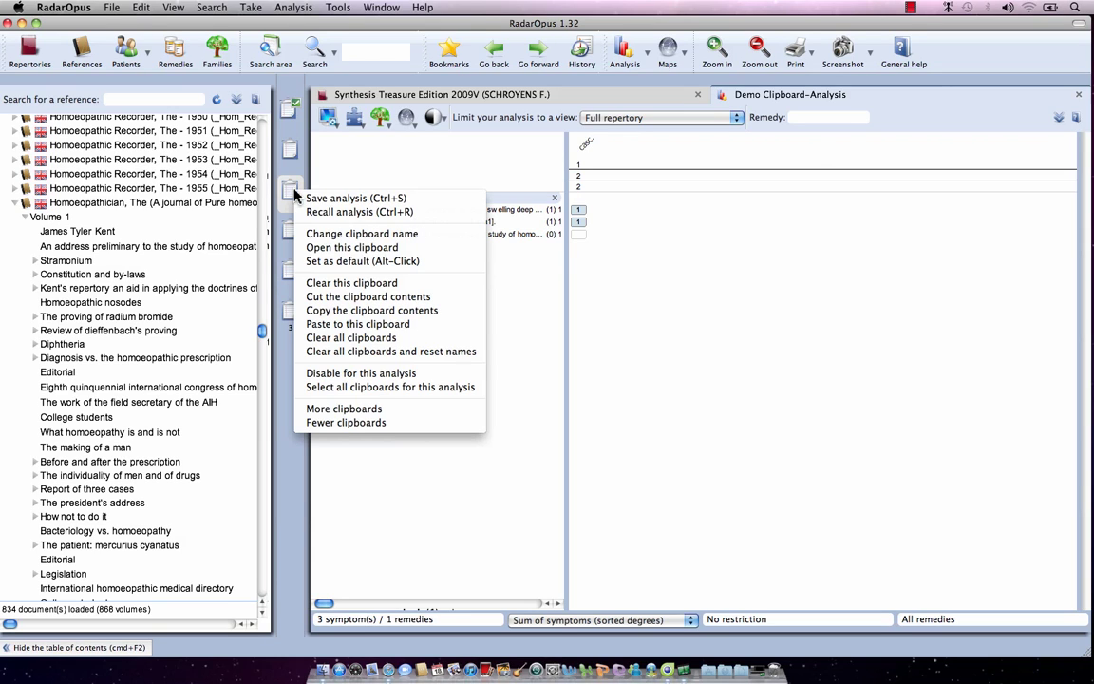
left_click(318, 198)
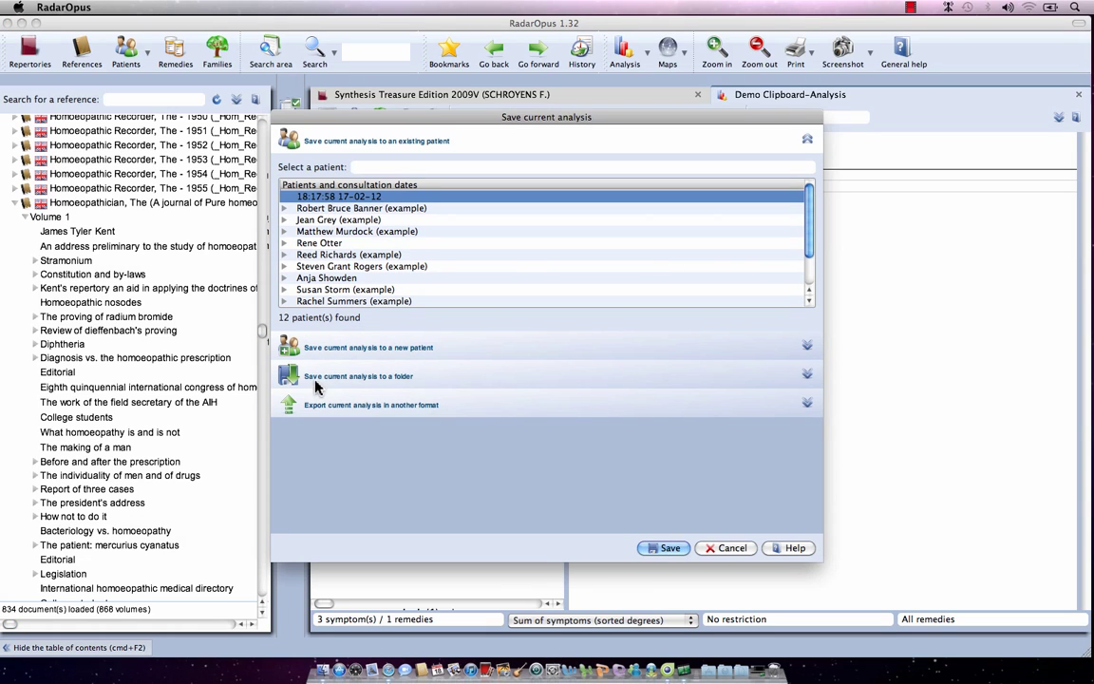
left_click(320, 374)
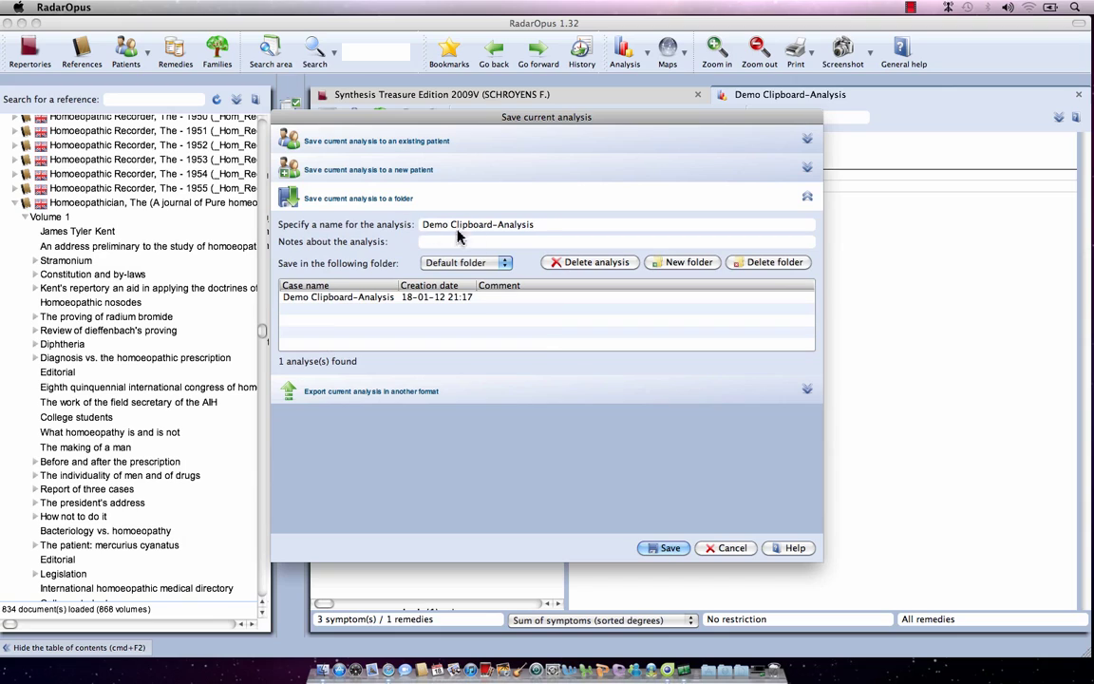
left_click_drag(534, 226, 403, 217)
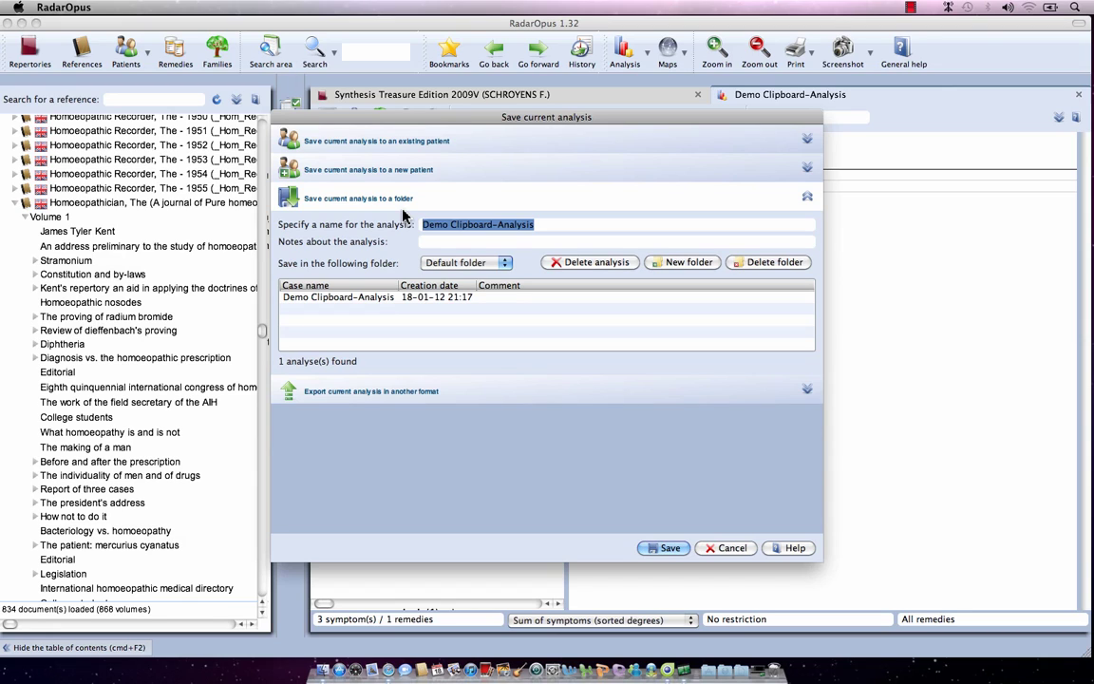
type("J")
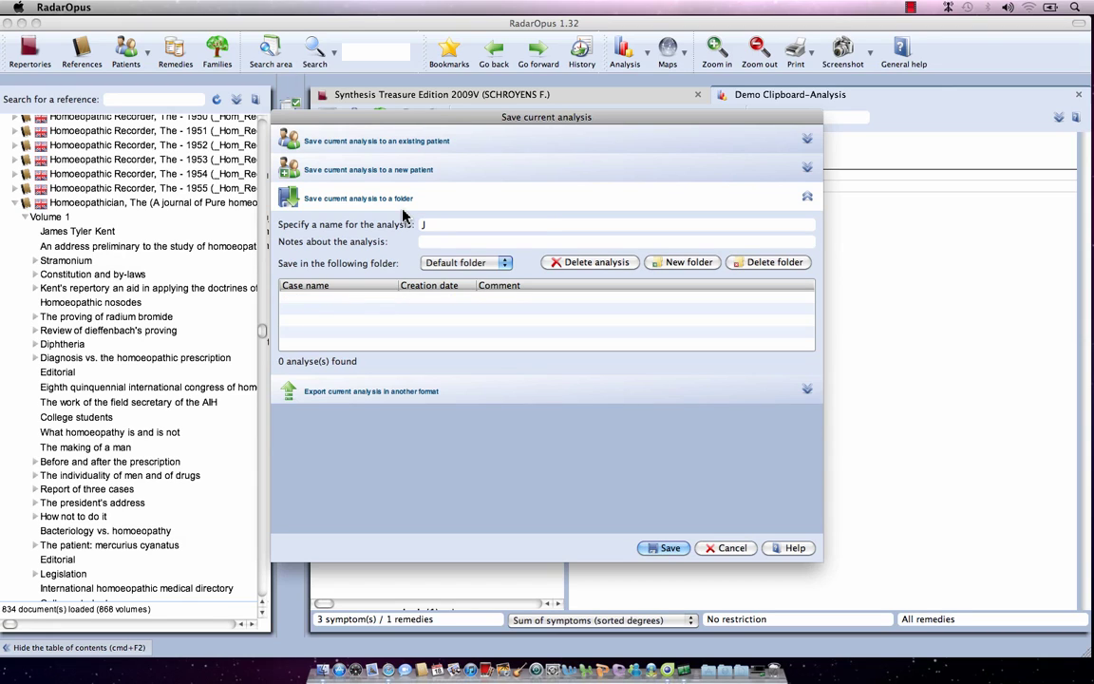
type(" T Kent interesing article")
left_click(492, 225)
type("t")
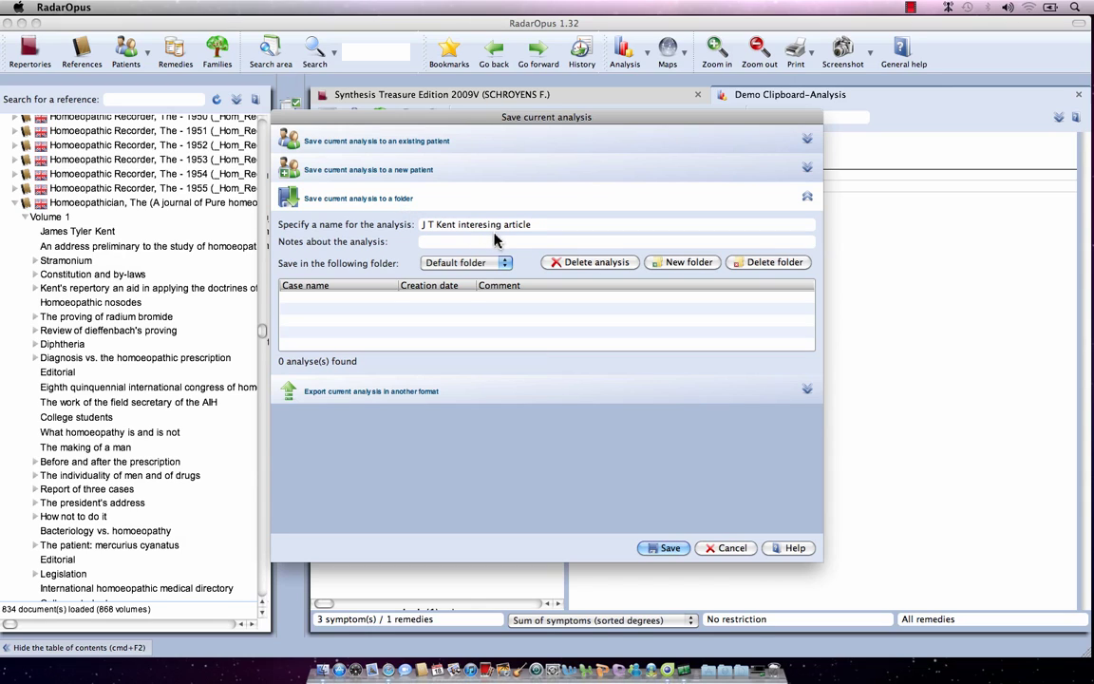
left_click(668, 548)
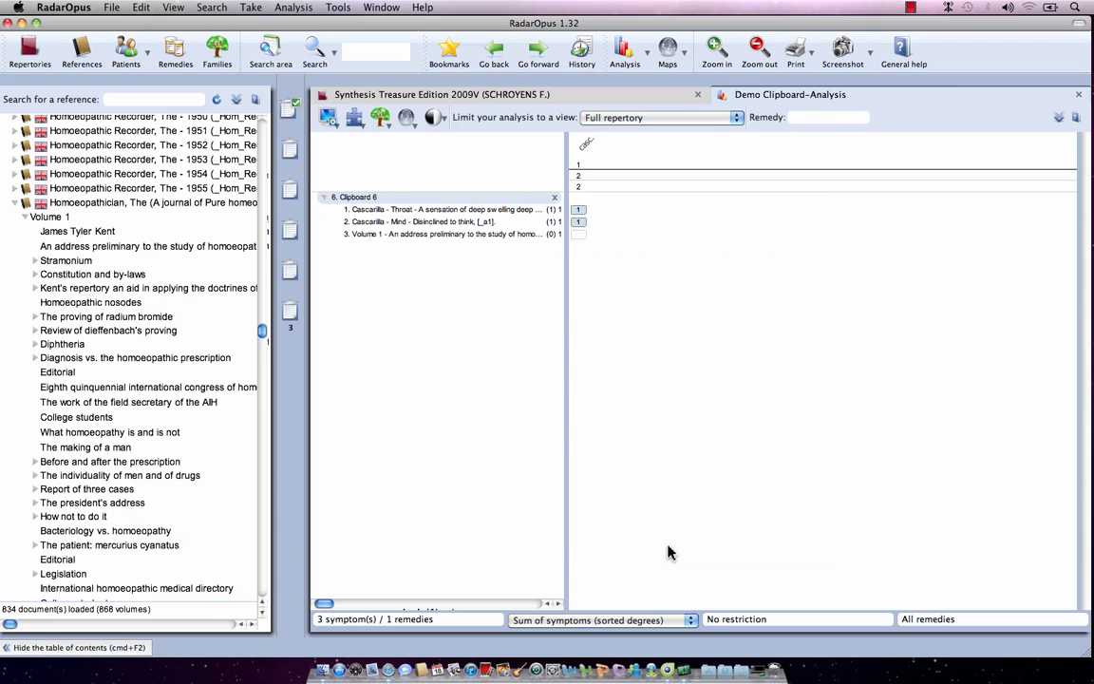
- Clear all clipboards and close the analysis view
right_click(291, 189)
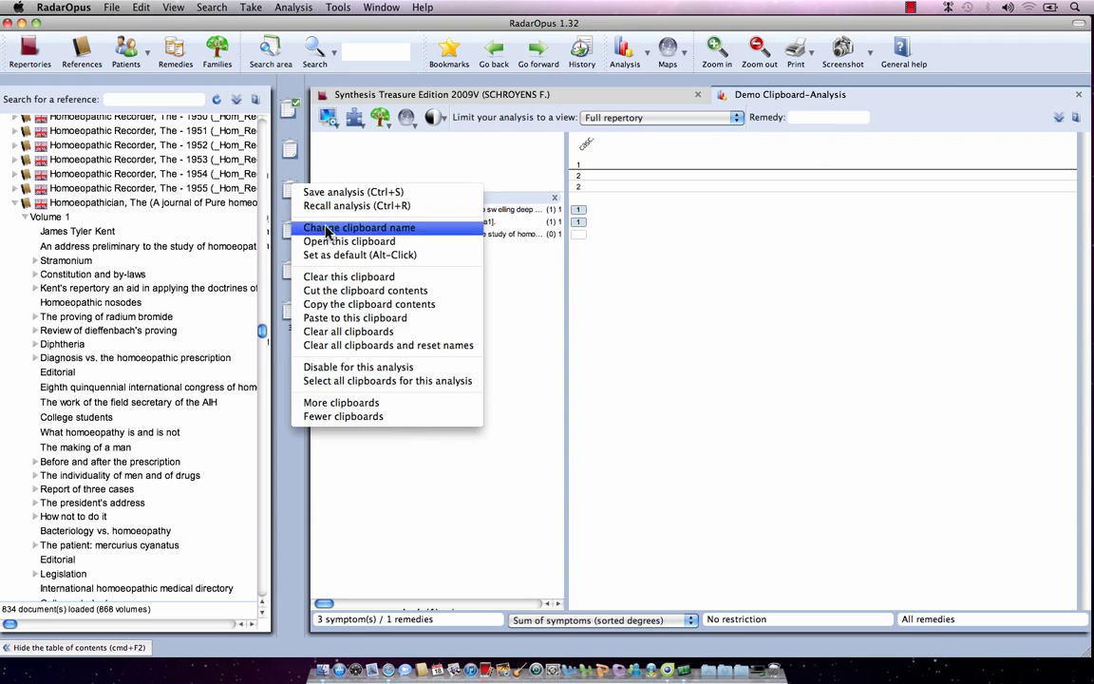
left_click(367, 334)
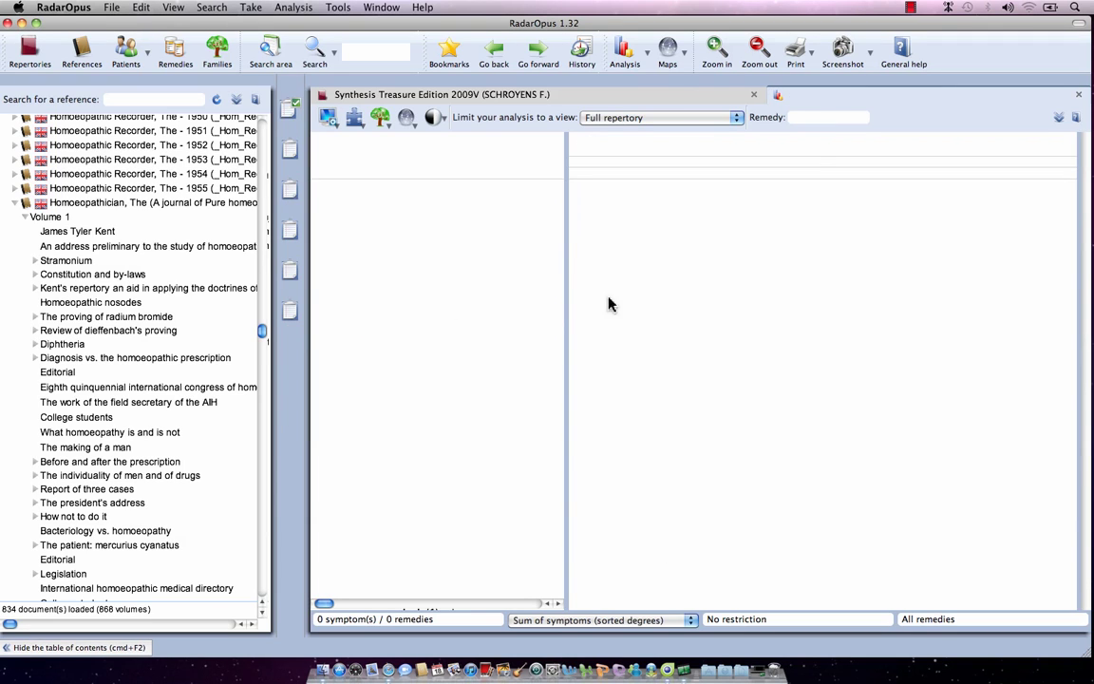
left_click(1077, 95)
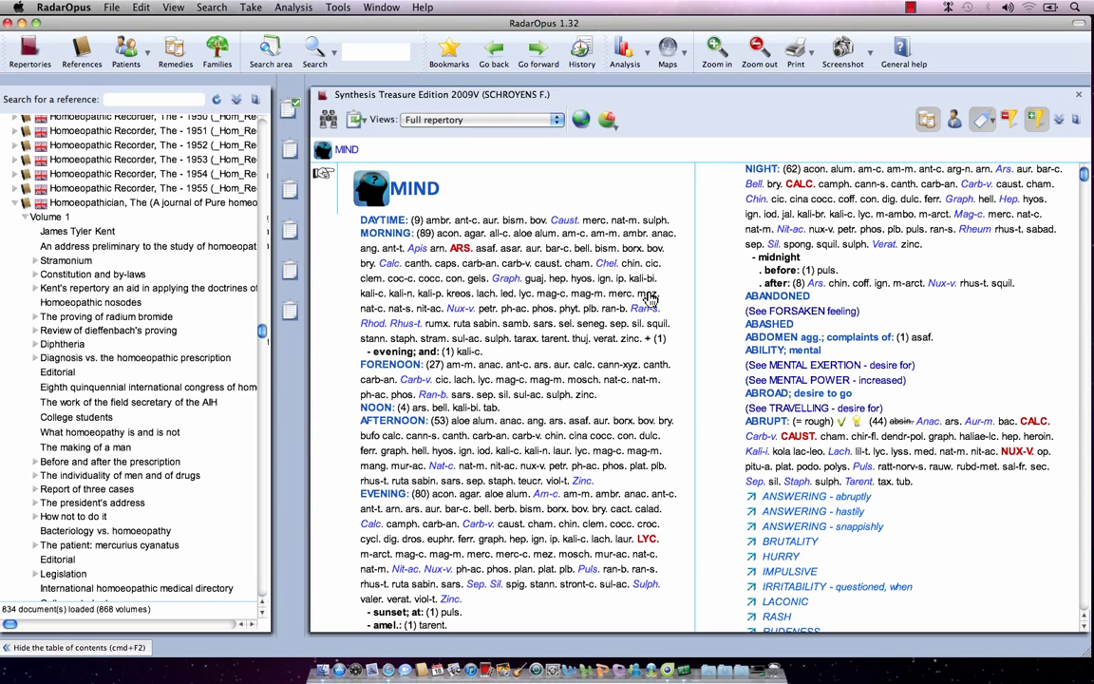
- Search the folder analyses for "j" and recall the saved analysis "J T Kent interesting article"
right_click(288, 150)
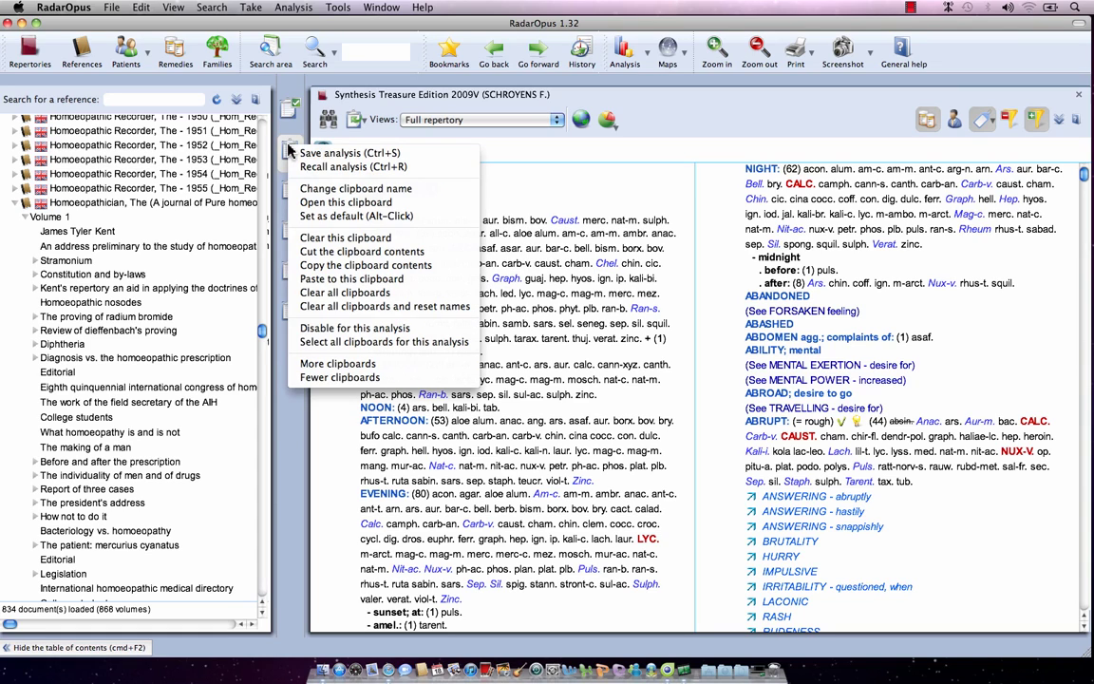
left_click(316, 167)
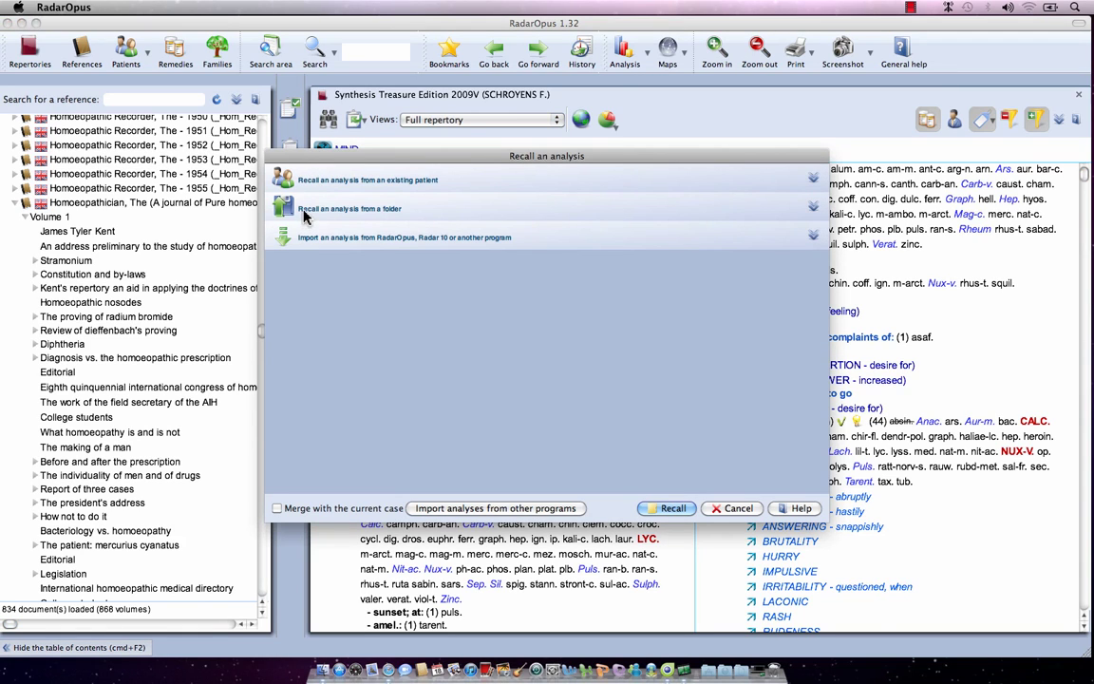
left_click(304, 211)
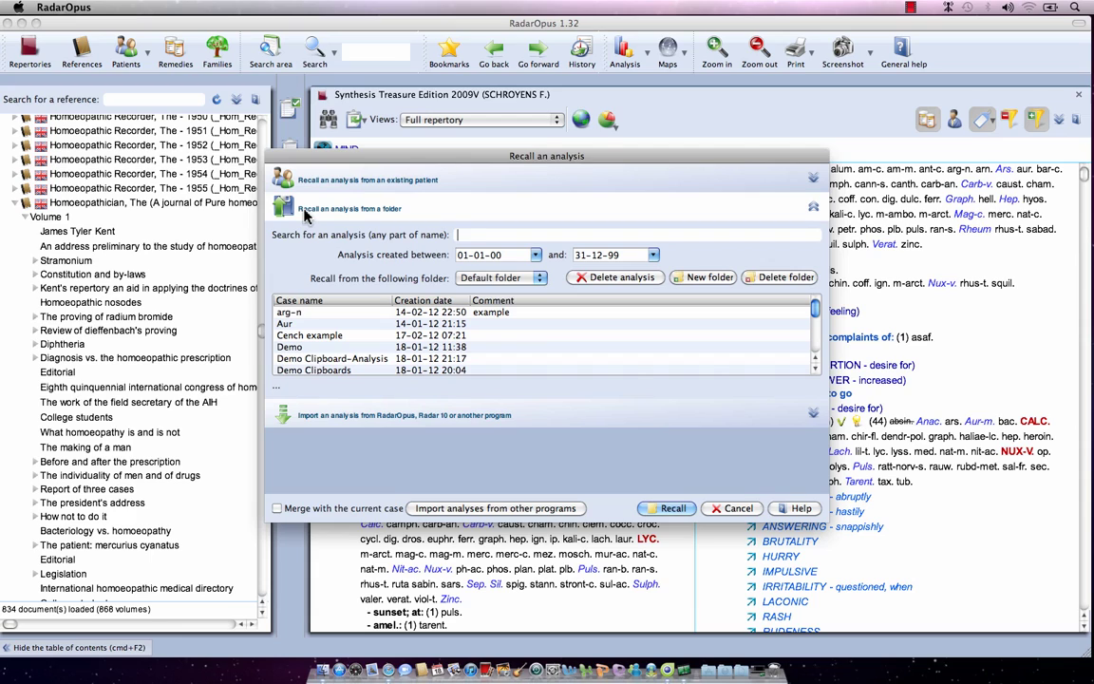
type("j")
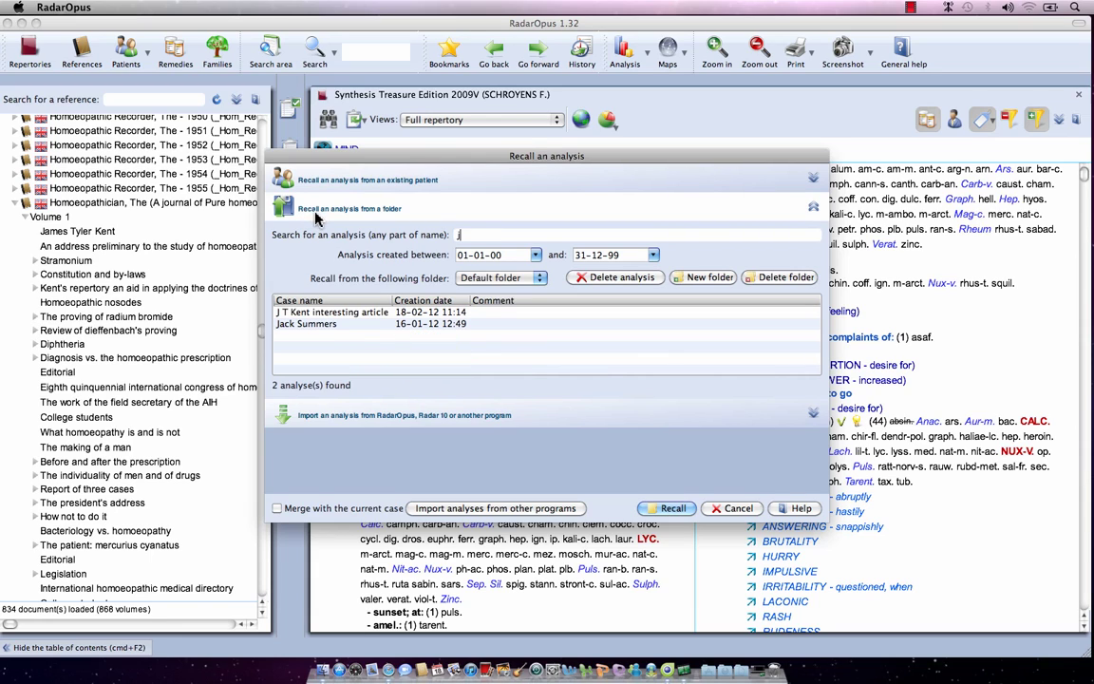
double_click(339, 316)
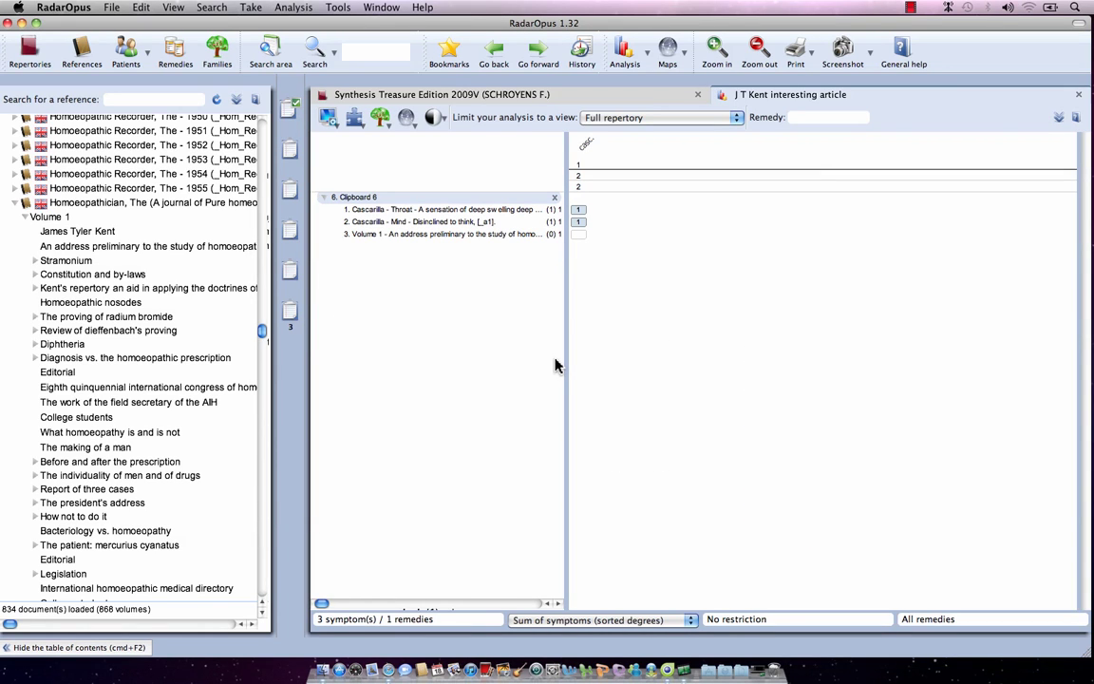
- Widen the symptom list in the analysis and open the journal article behind its third entry, viewing it from its title
left_click_drag(567, 368, 765, 384)
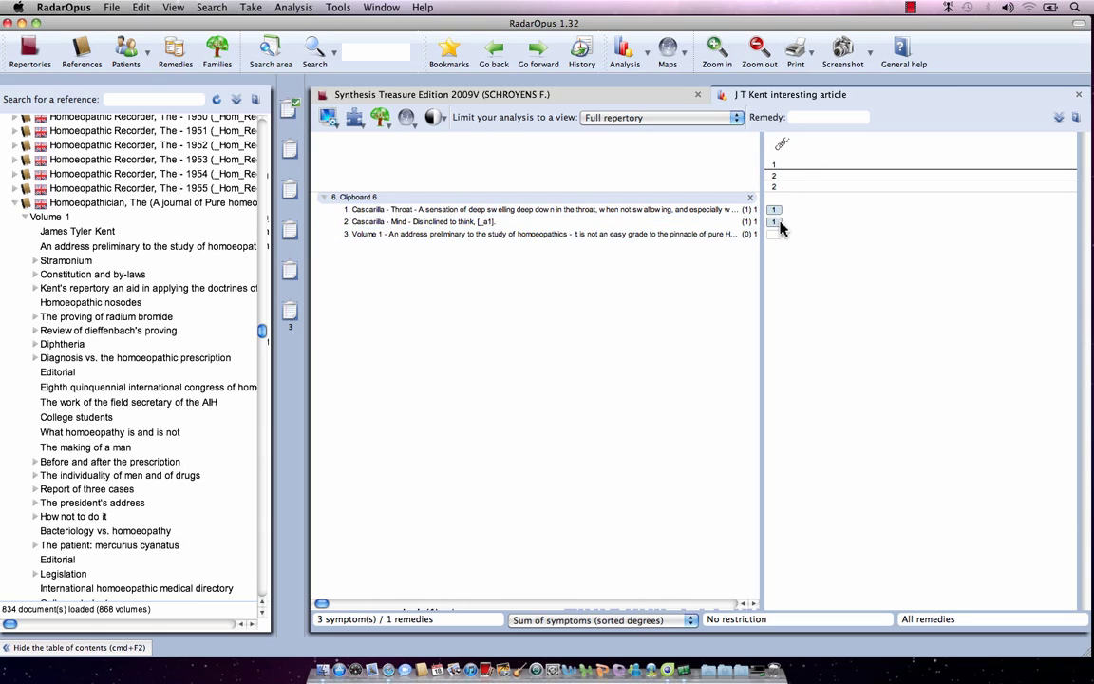
double_click(523, 242)
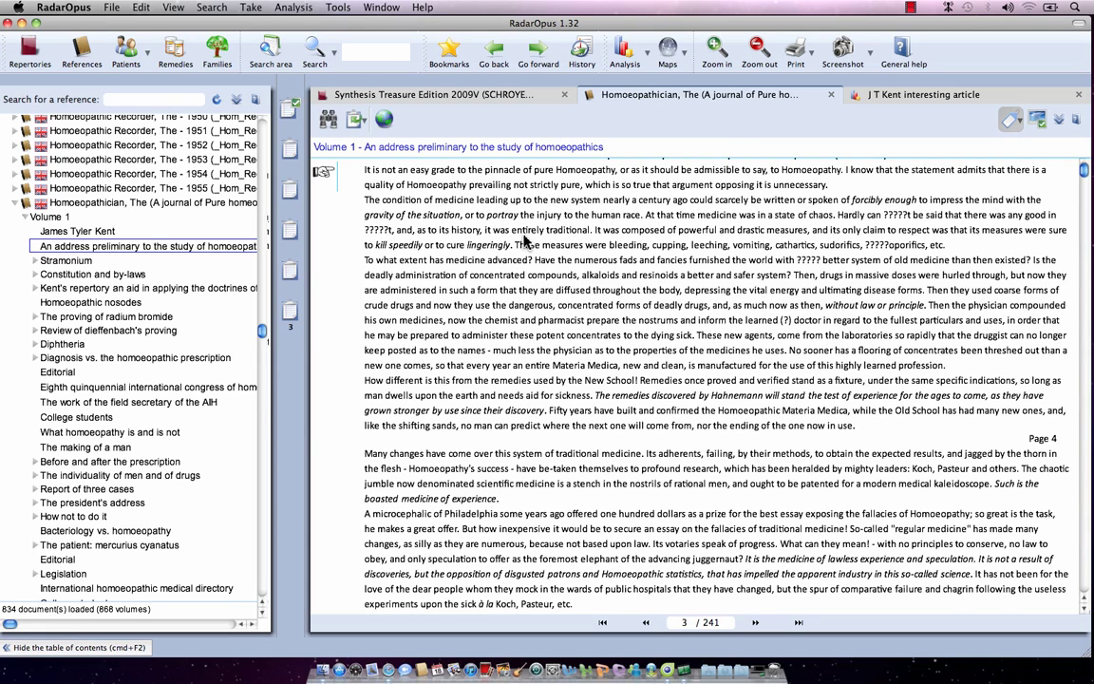
scroll(524, 242, "up", 5)
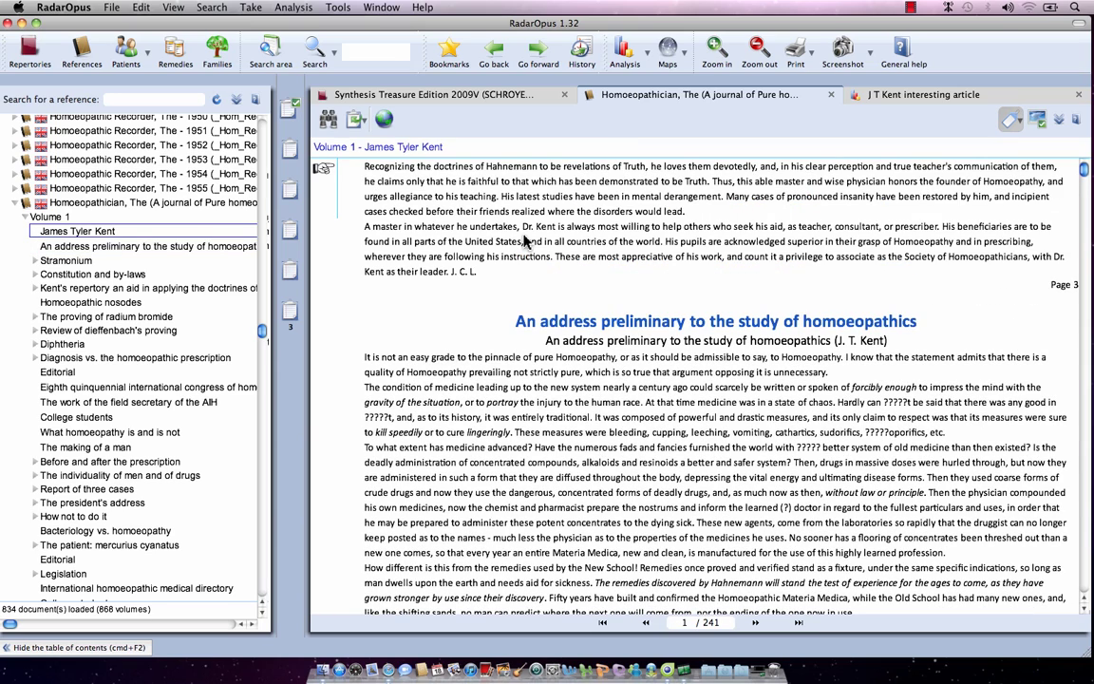